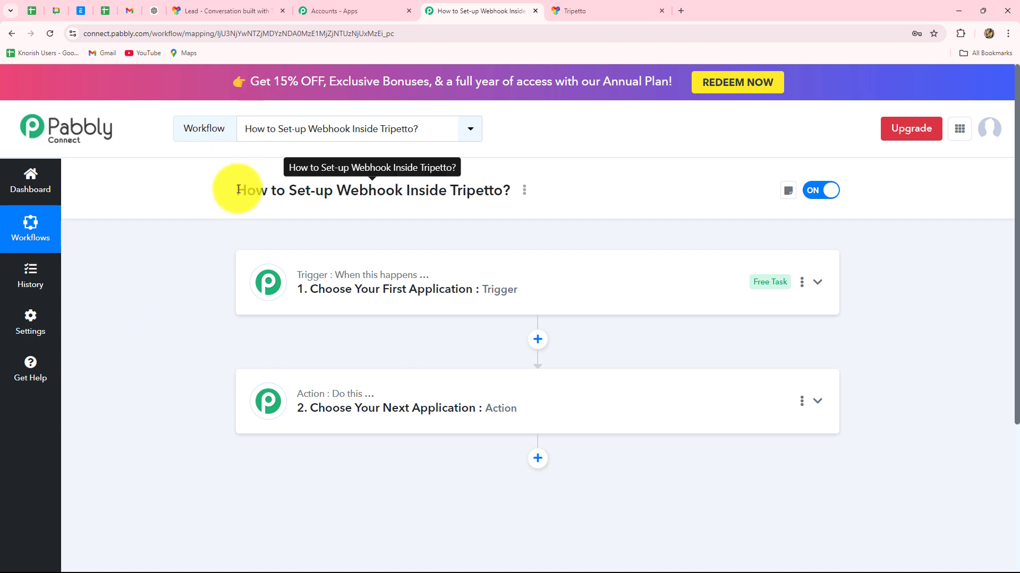
# Highlight the Pabbly workflow title text.
pyautogui.moveTo(235, 190); pyautogui.dragTo(491, 202)
# Switch to the Tripetto workspace and open the Lead form with its Email, Phone and Name fields.
pyautogui.hotkey('ctrl', 'Tab')
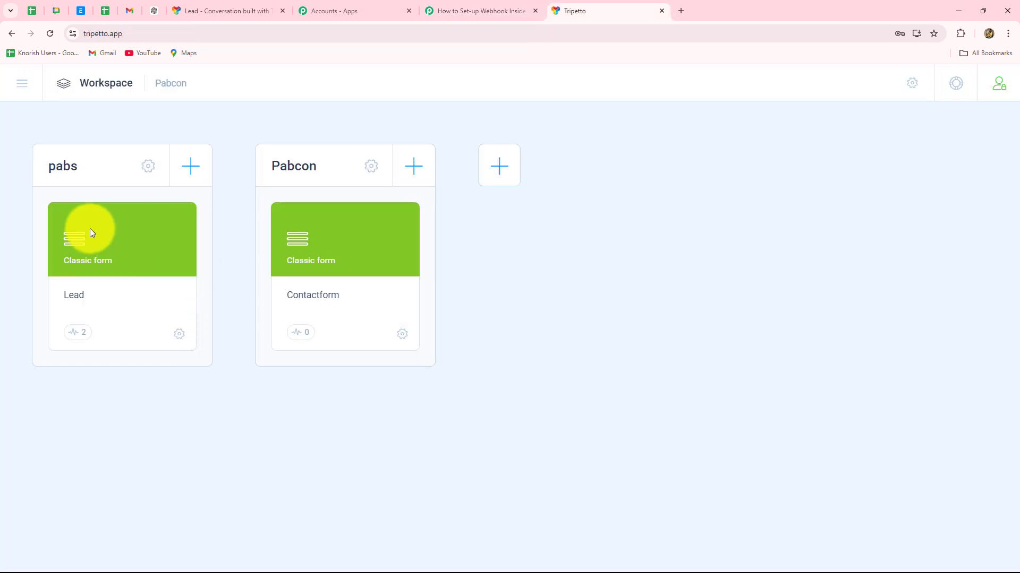
pyautogui.click(128, 257)
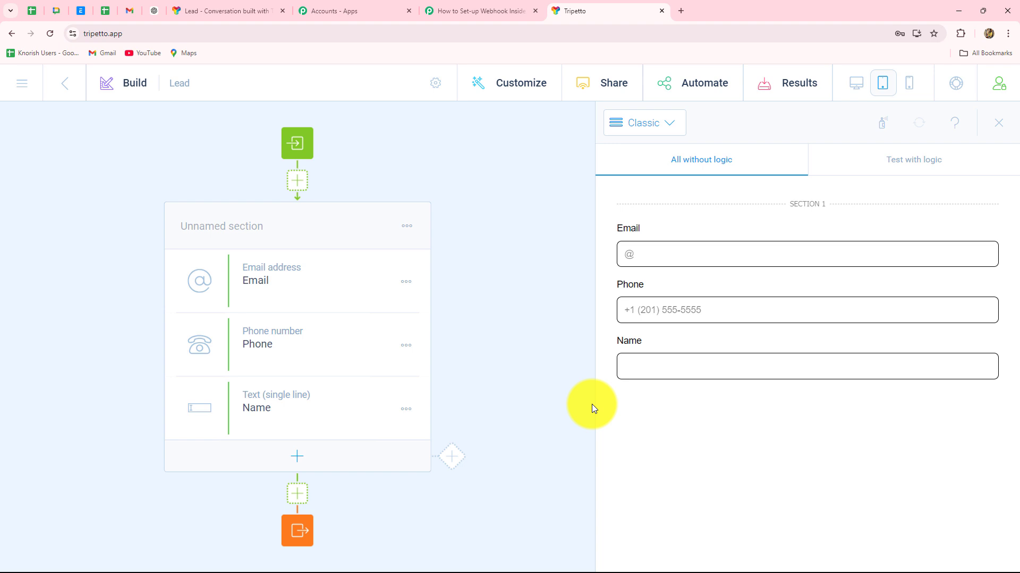
# Return to the 'How to Set-up Webhook Inside Tripetto?' workflow and highlight part of its title.
pyautogui.click(462, 9)
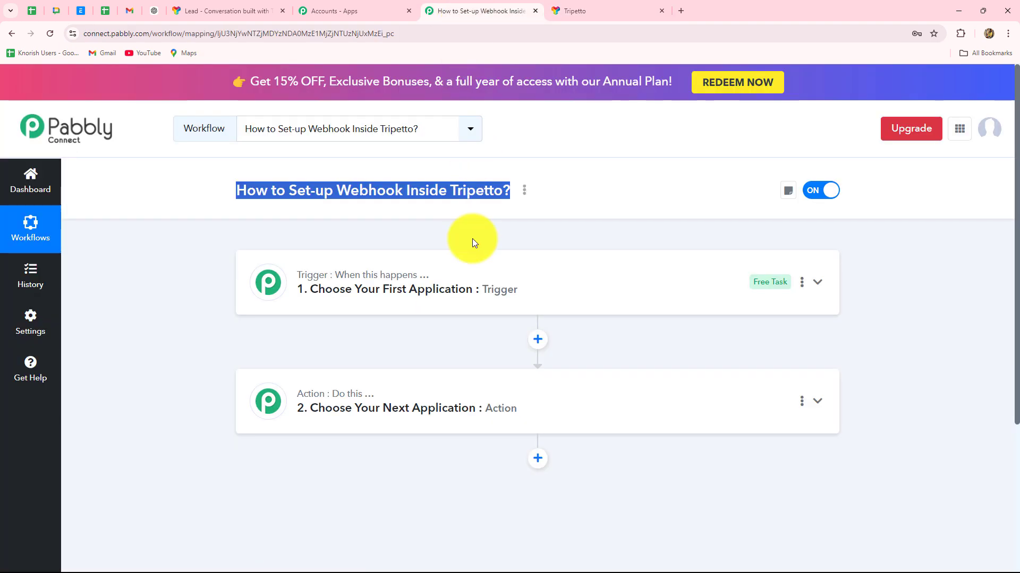
pyautogui.click(218, 315)
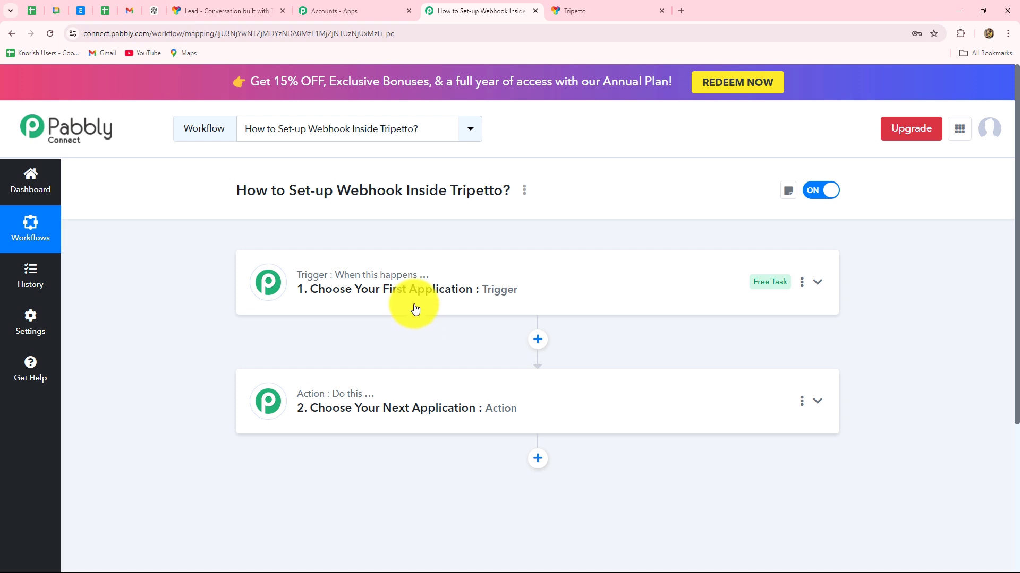
pyautogui.moveTo(339, 190); pyautogui.dragTo(399, 190)
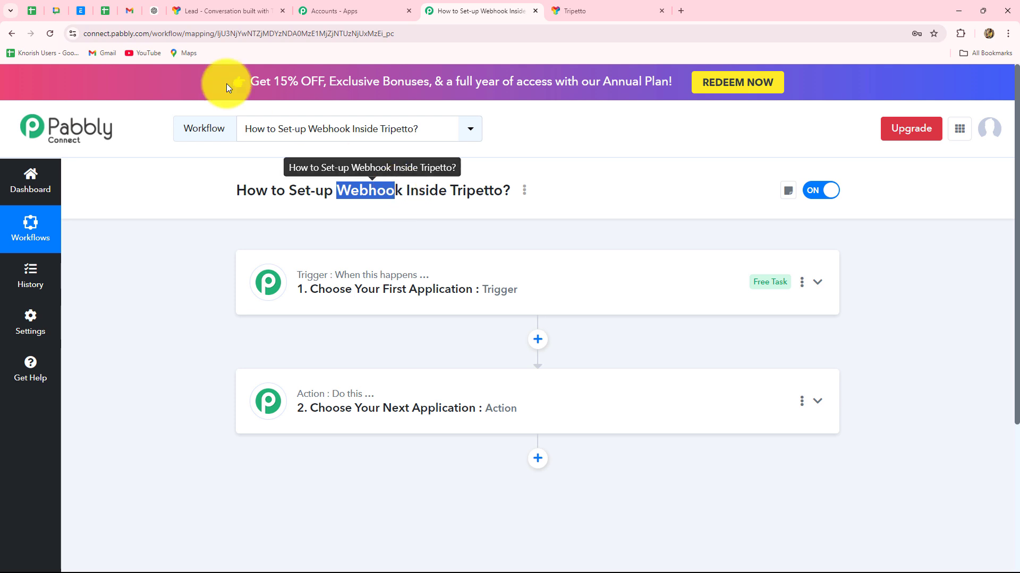
# Glance at the Tripetto Lead form builder, then go back to the Pabbly workflow.
pyautogui.click(608, 12)
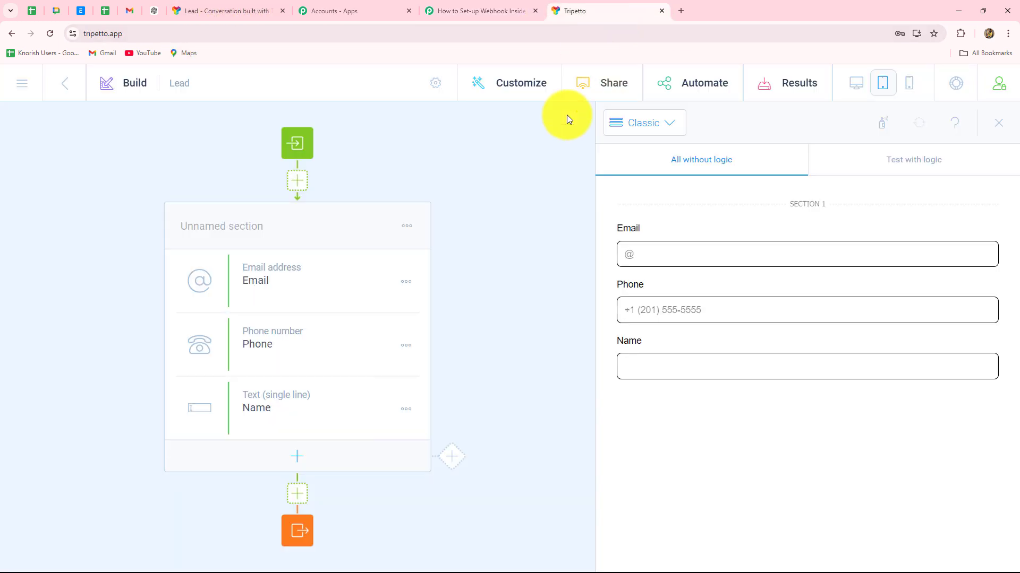
pyautogui.click(480, 12)
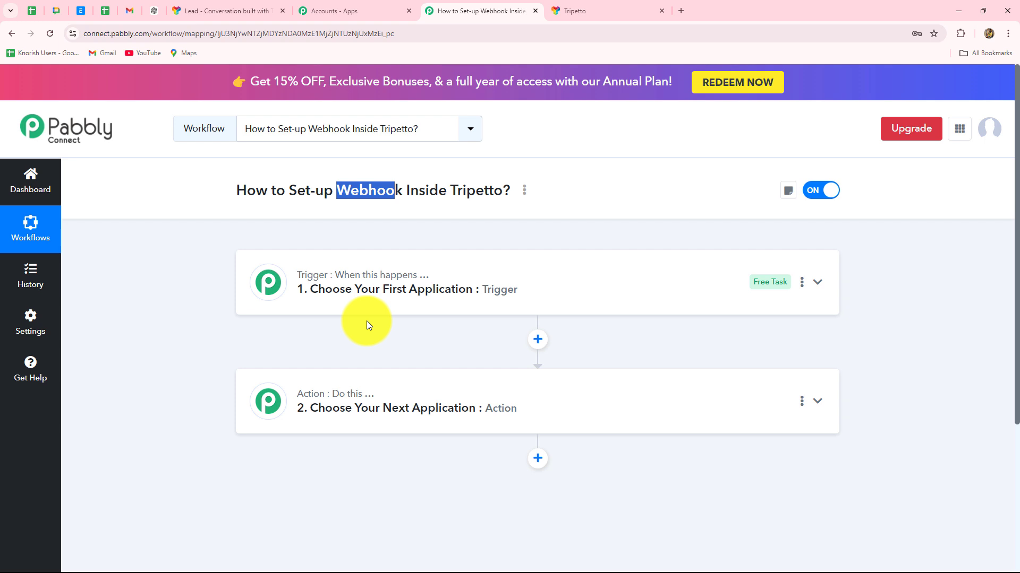
# Clear the highlight on the Pabbly workflow title.
pyautogui.click(368, 324)
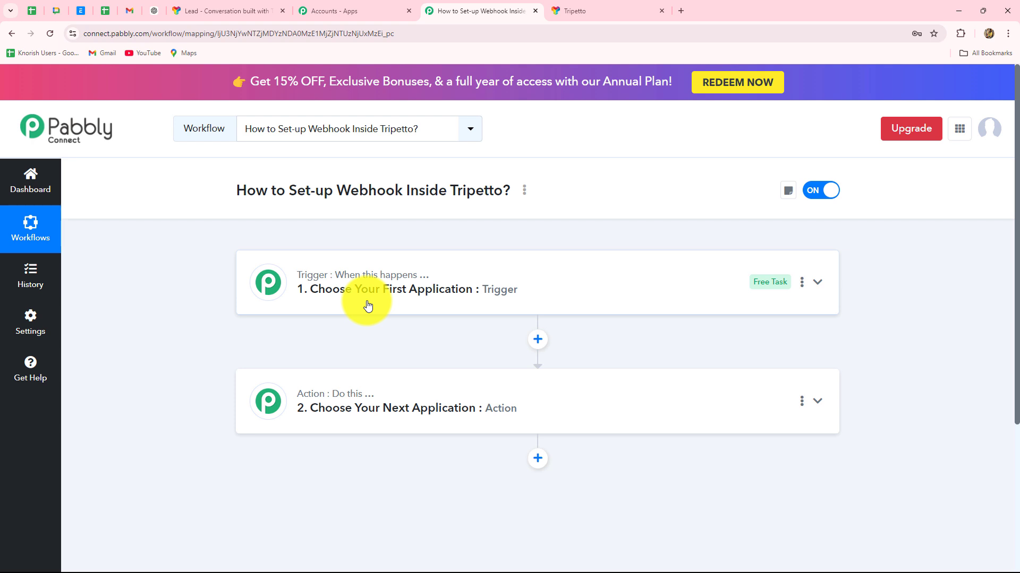
# Compare the live Lead form with the Pabbly workflow, ending on the workflow.
pyautogui.click(235, 11)
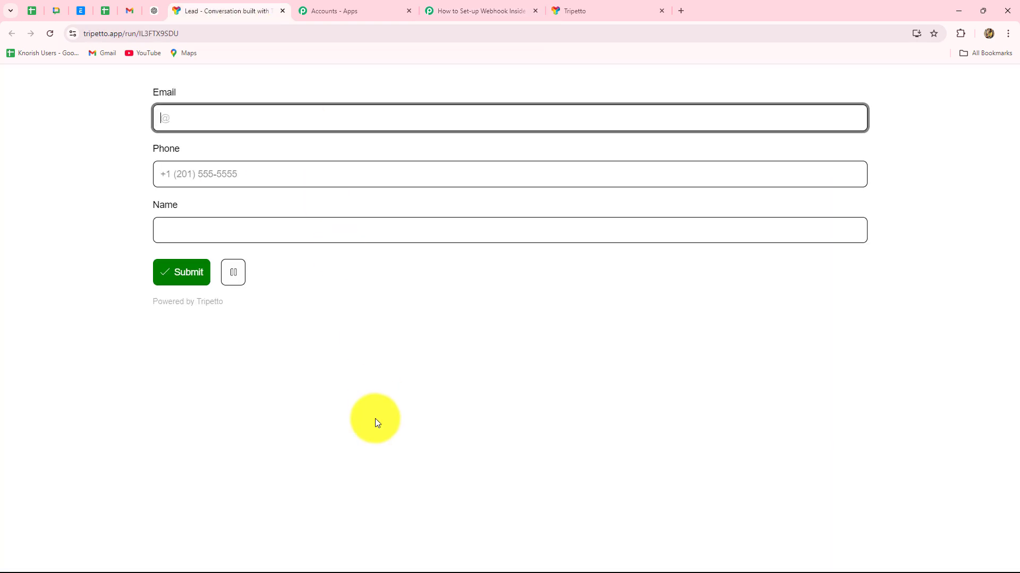
pyautogui.click(494, 12)
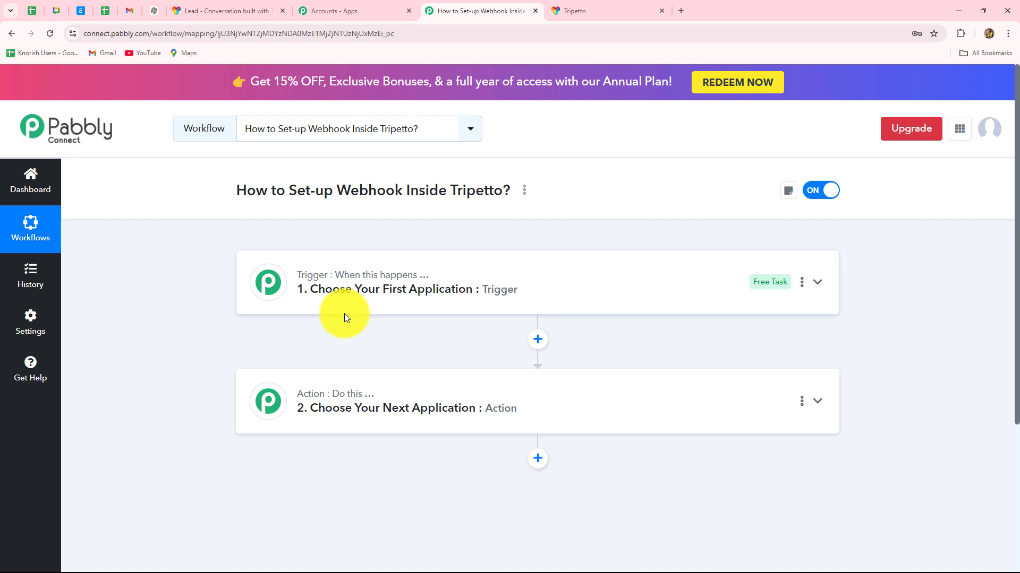
pyautogui.click(254, 13)
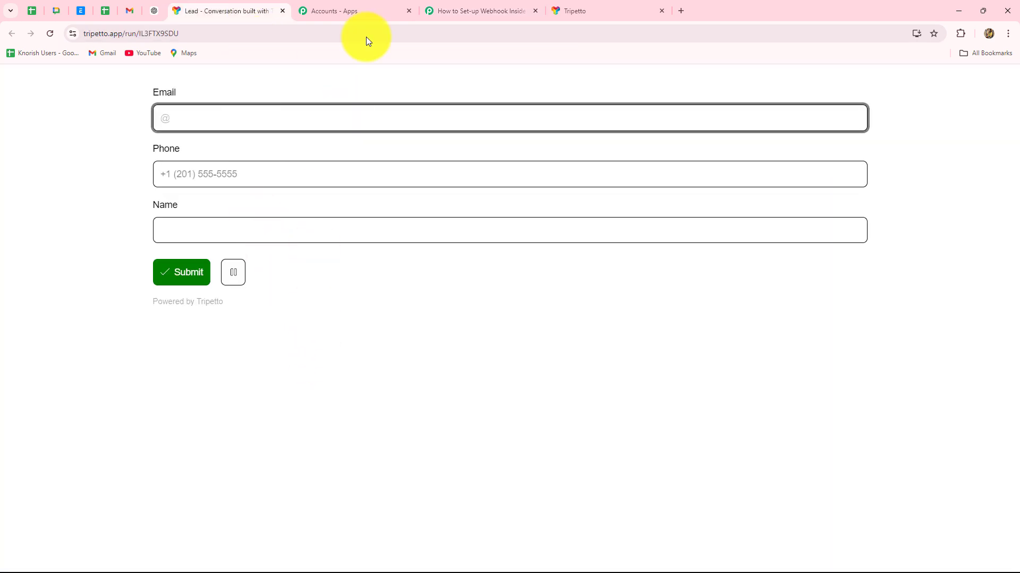
pyautogui.click(454, 2)
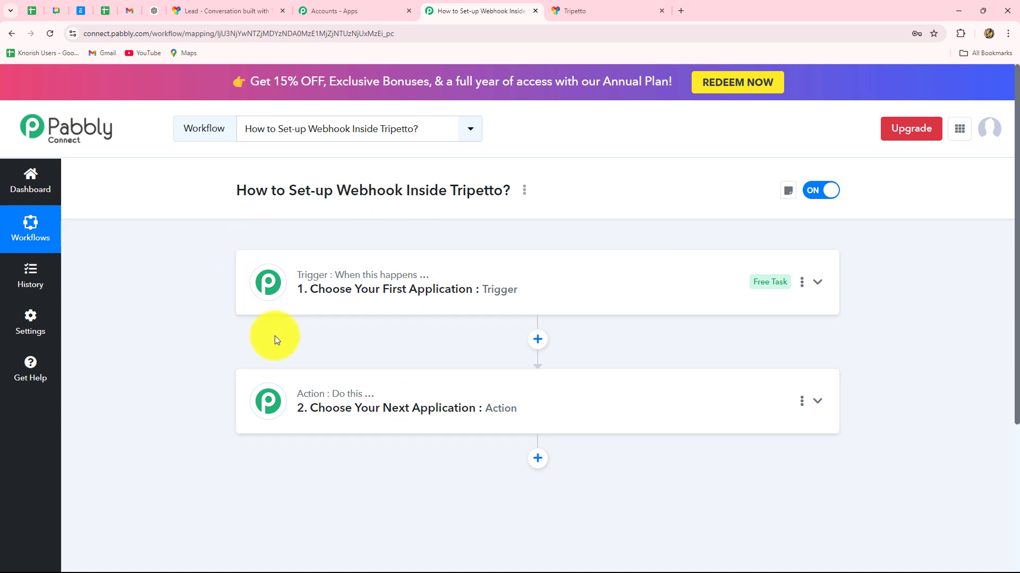
# Set the trigger app to Tripetto, found by searching 'Tri', with the New Form Response event.
pyautogui.click(362, 269)
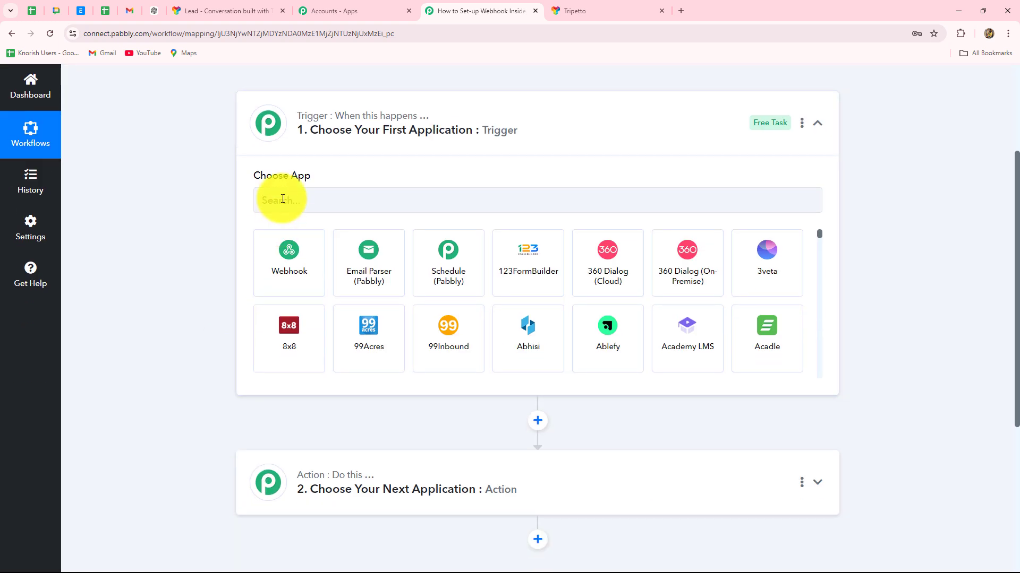
pyautogui.click(283, 199)
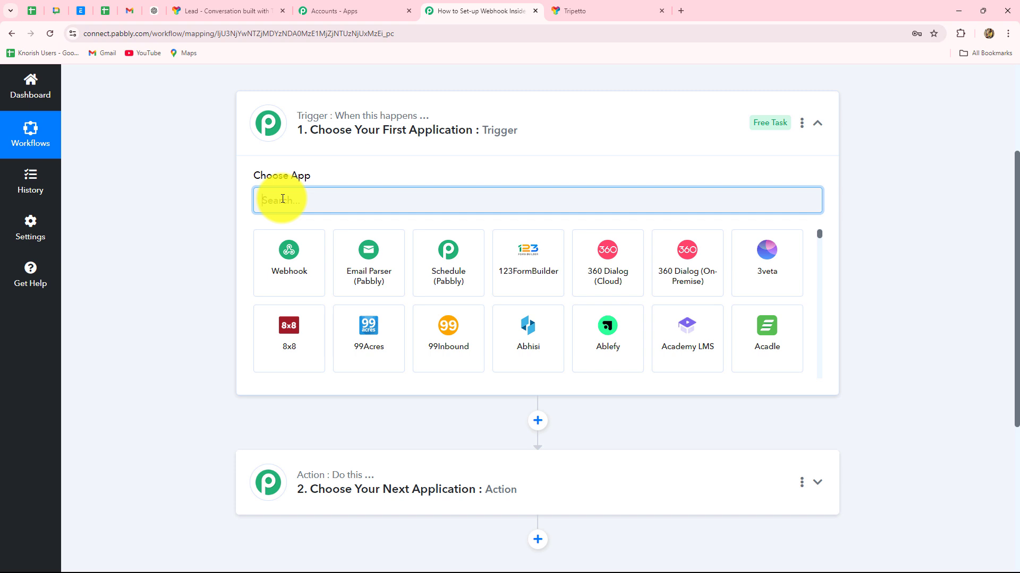
pyautogui.write('Tri')
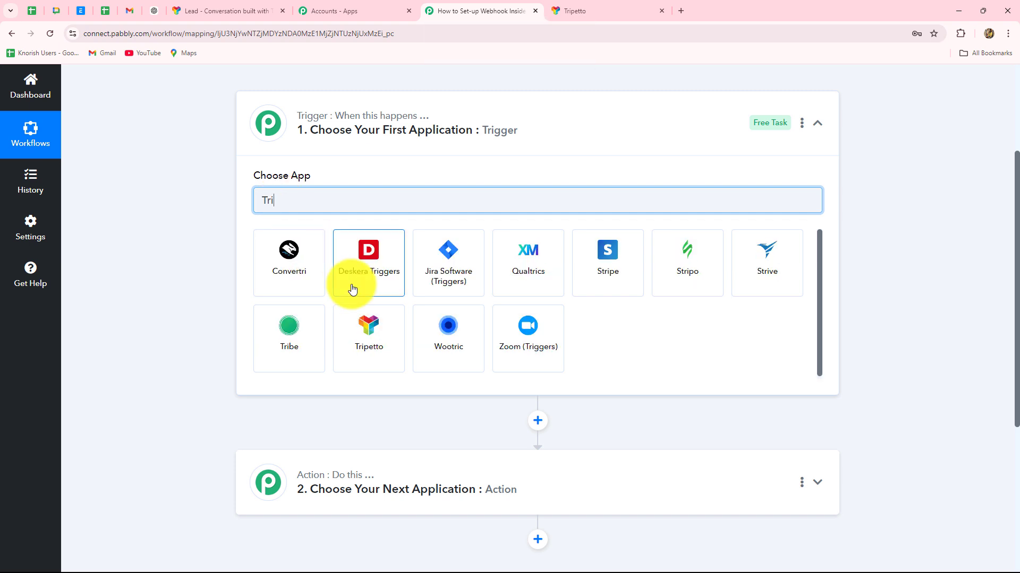
pyautogui.click(365, 338)
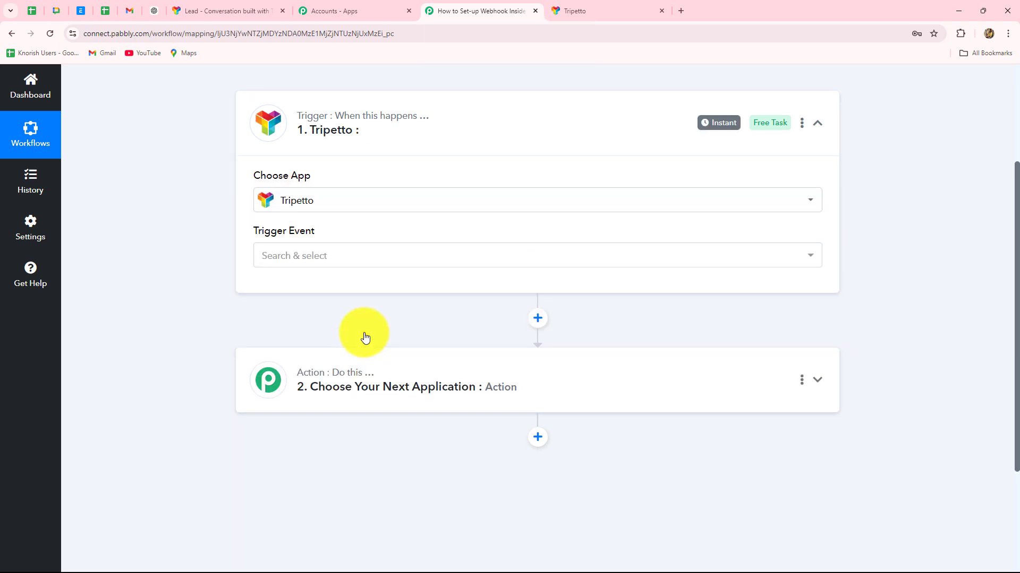
pyautogui.click(320, 257)
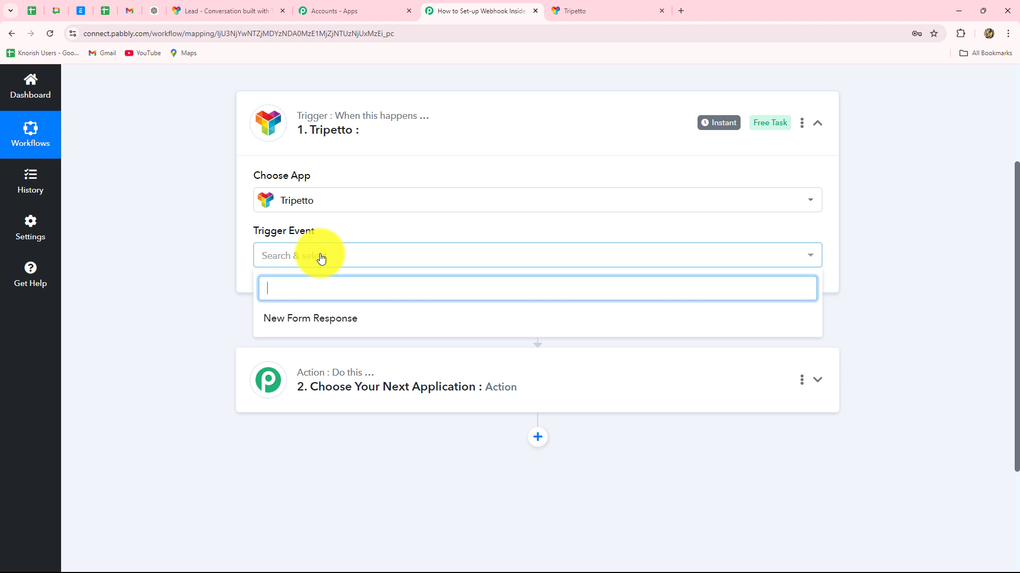
pyautogui.click(303, 326)
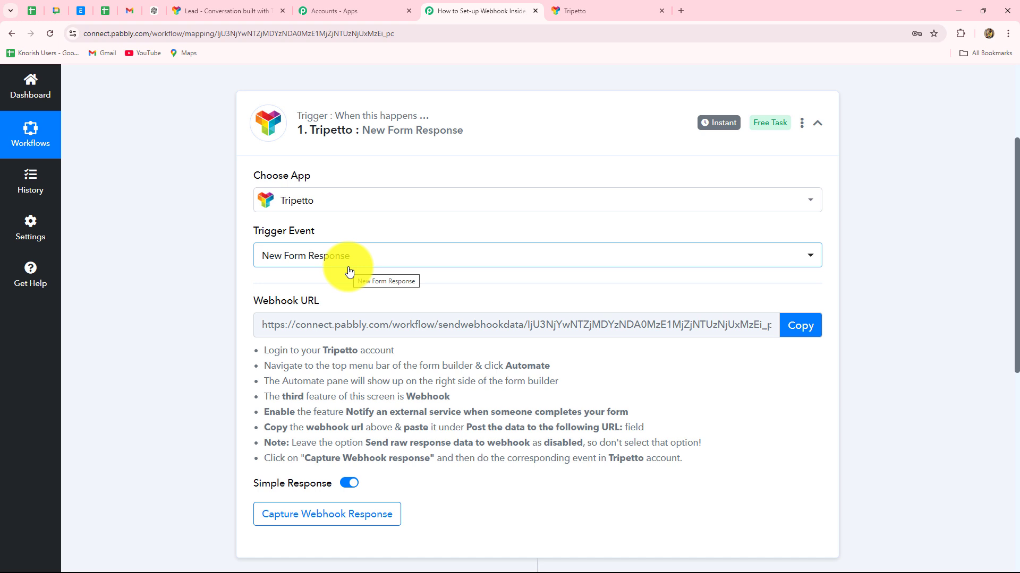
# Read the trigger's setup instructions and copy its webhook URL for Tripetto.
pyautogui.scroll(-3, 748, 419)
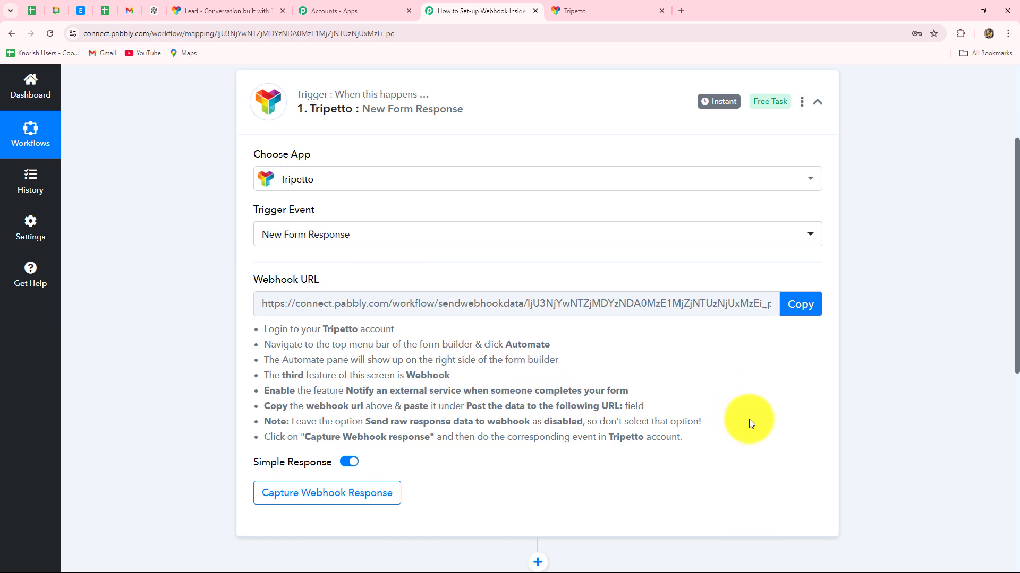
pyautogui.scroll(3, 748, 419)
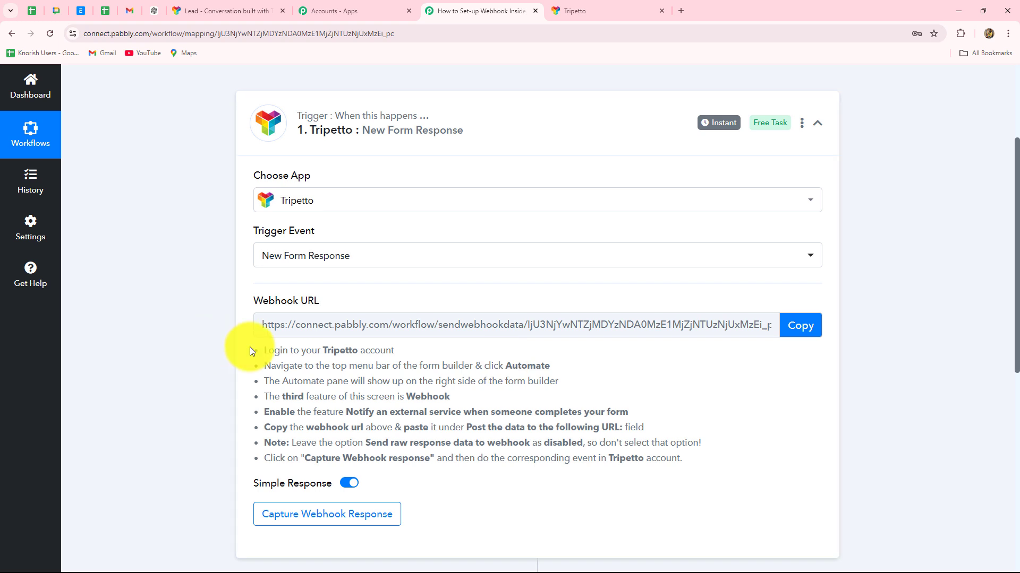
pyautogui.moveTo(252, 349); pyautogui.dragTo(398, 482)
pyautogui.click(481, 506)
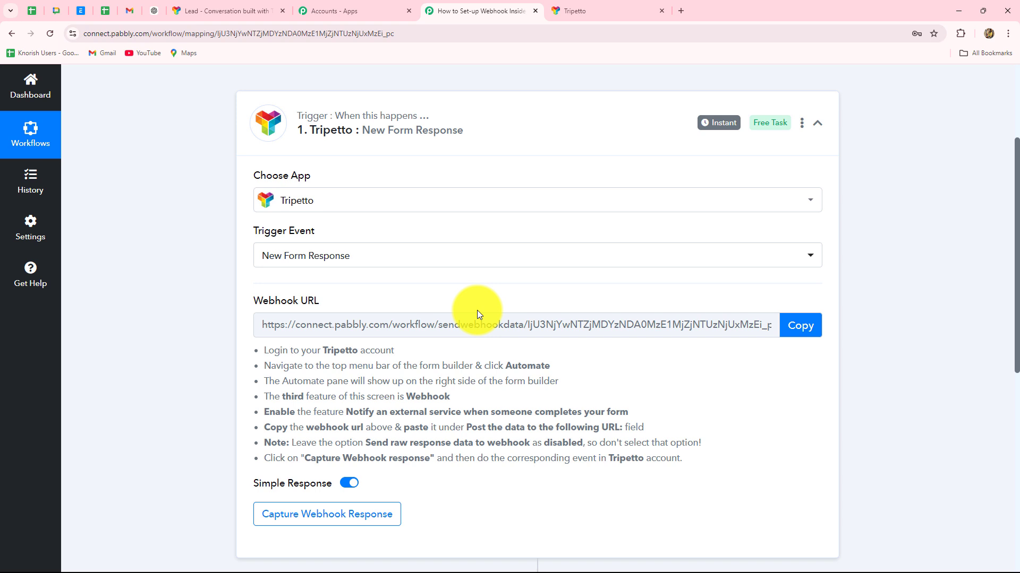
pyautogui.click(800, 325)
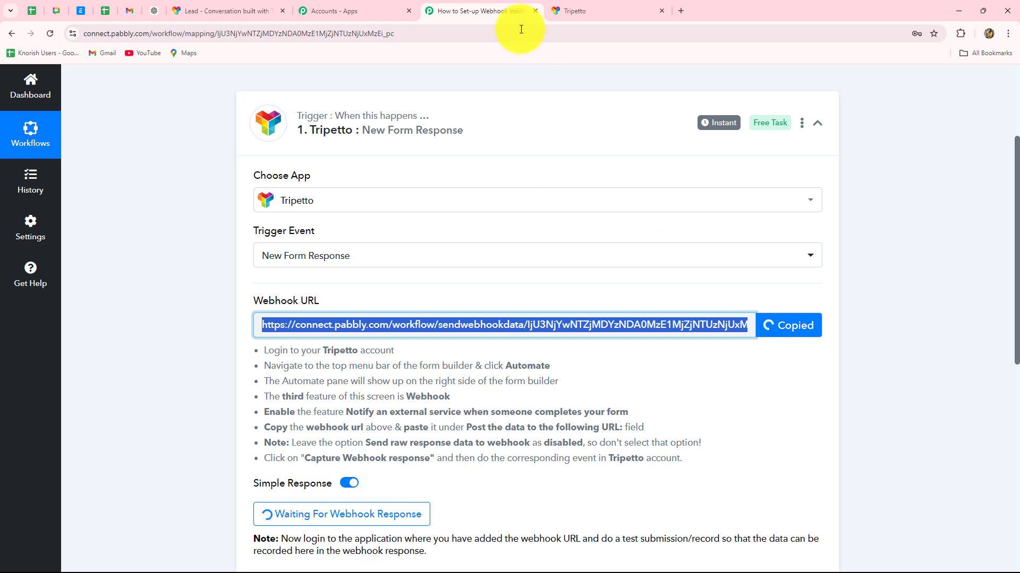
pyautogui.click(591, 12)
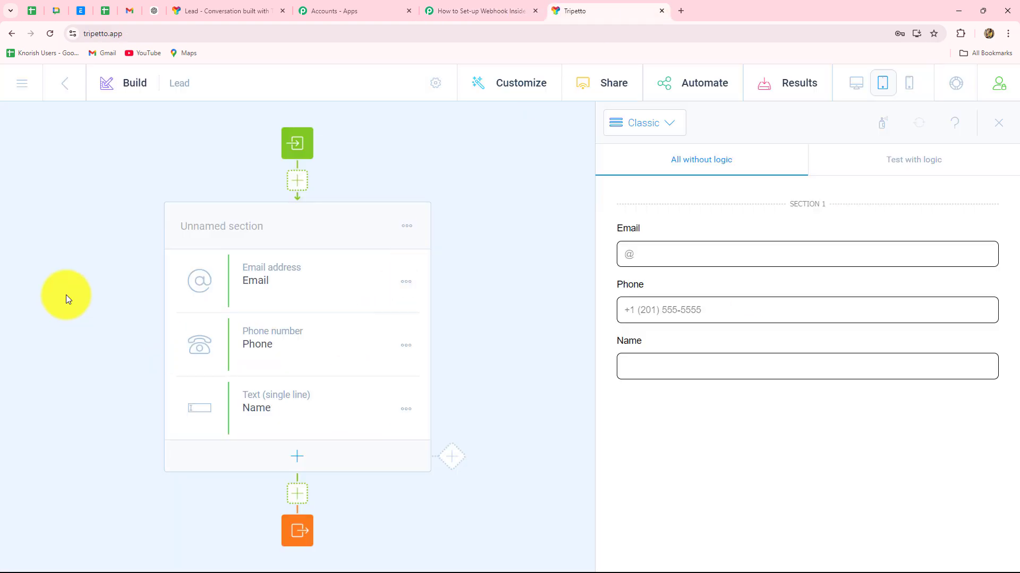
# Open the Lead form's Automate > Connections settings and scroll to the Custom webhook section.
pyautogui.click(64, 83)
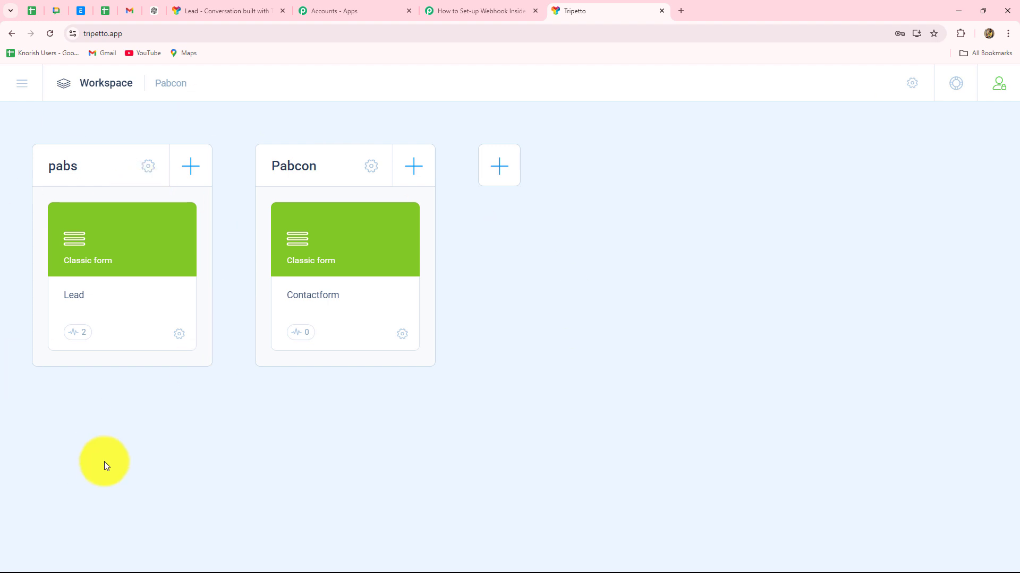
pyautogui.click(122, 242)
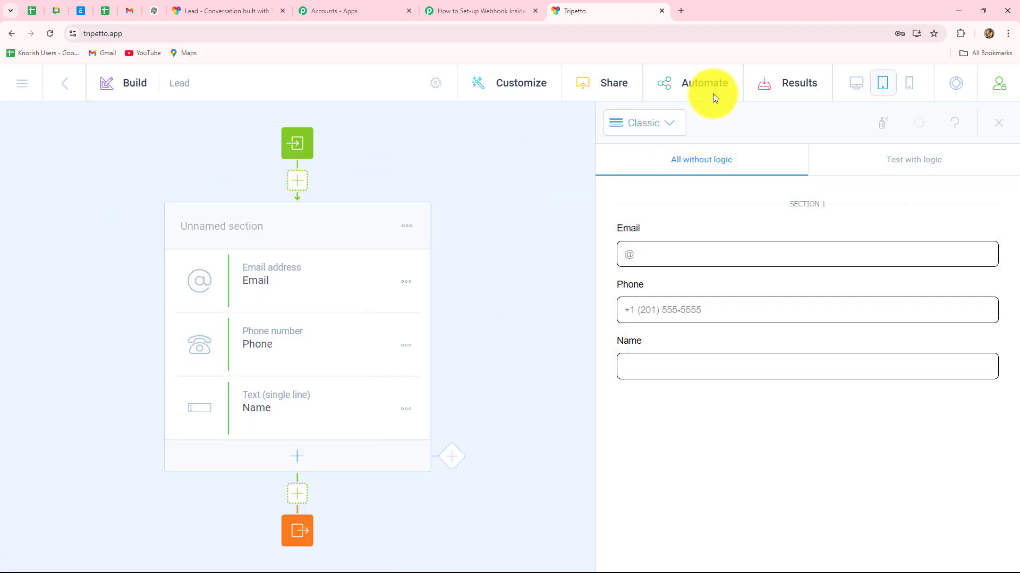
pyautogui.click(713, 83)
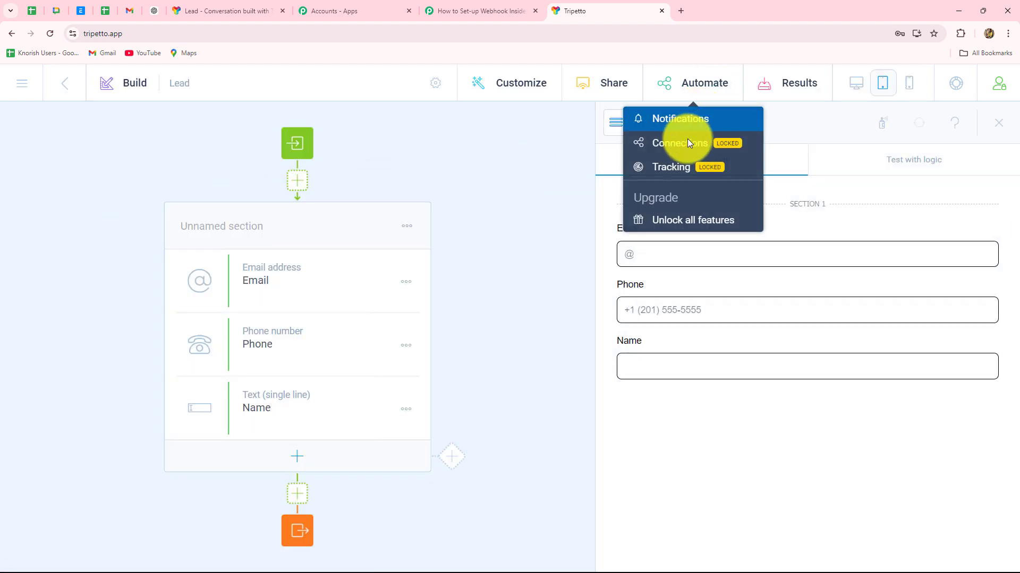
pyautogui.click(678, 143)
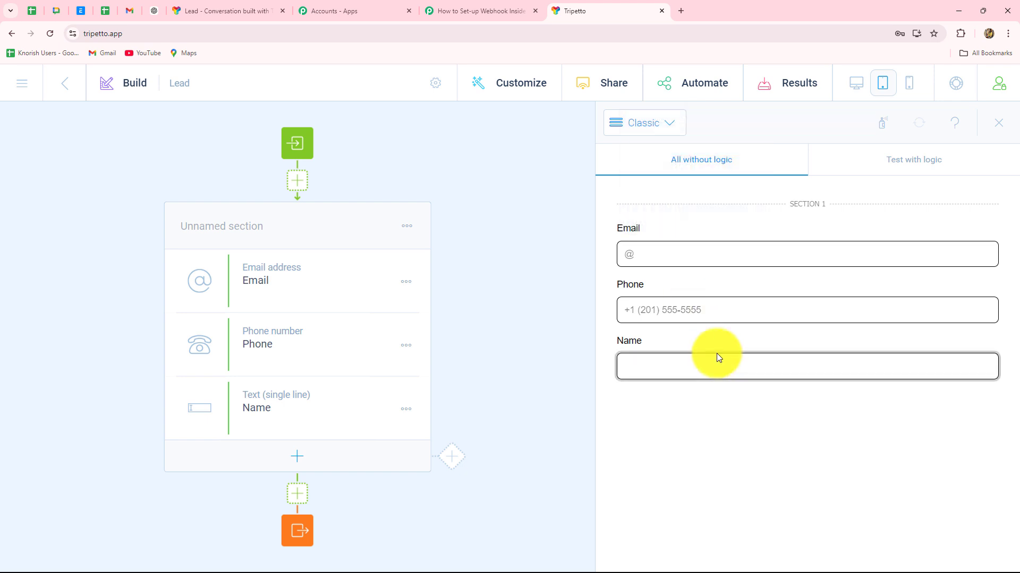
pyautogui.scroll(-4, 802, 394)
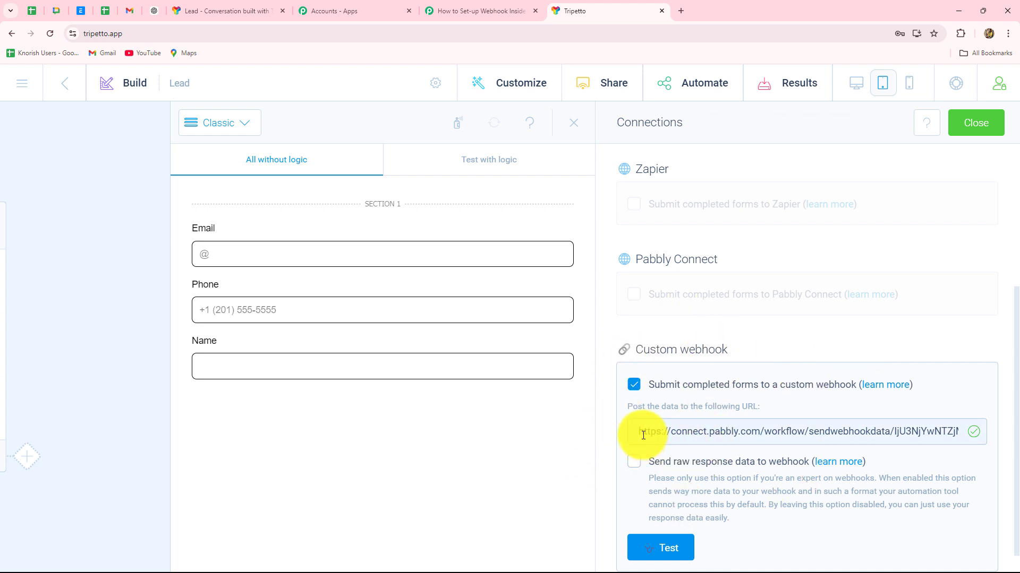
# Replace the Custom webhook address with the pasted Pabbly Connect webhook URL.
pyautogui.moveTo(638, 432); pyautogui.dragTo(1005, 439)
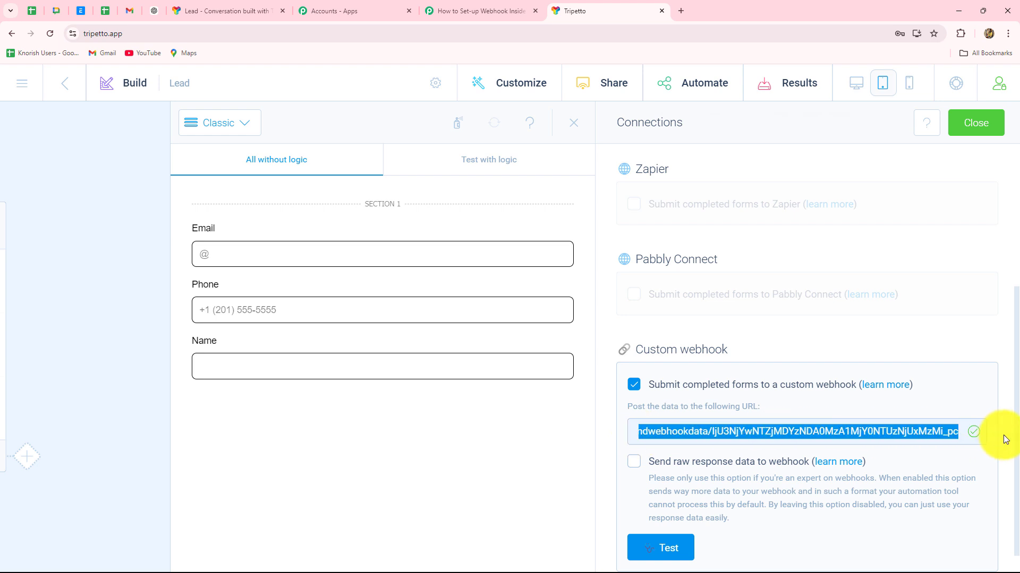
pyautogui.press('BackSpace')
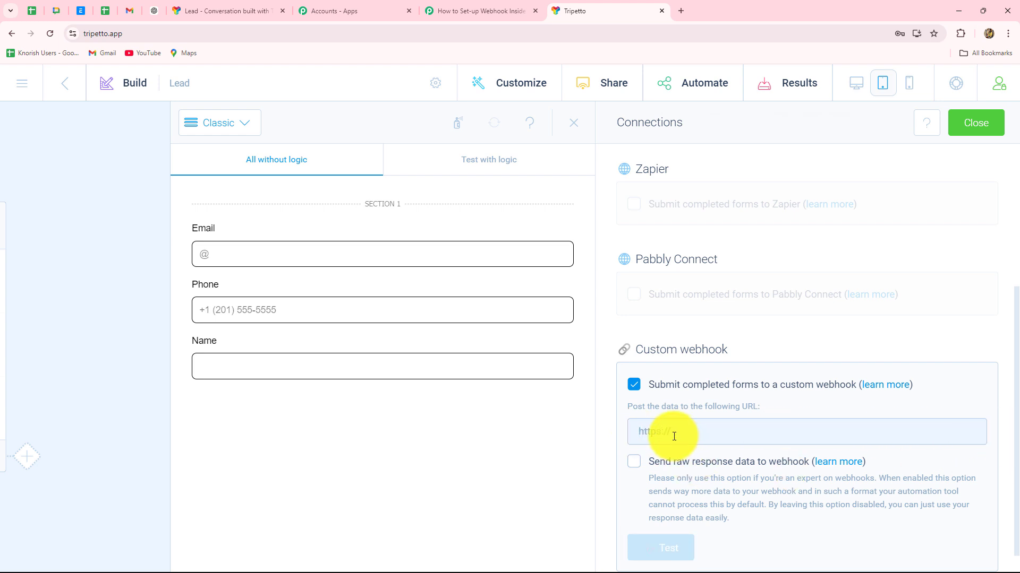
pyautogui.hotkey('ctrl', 'v')
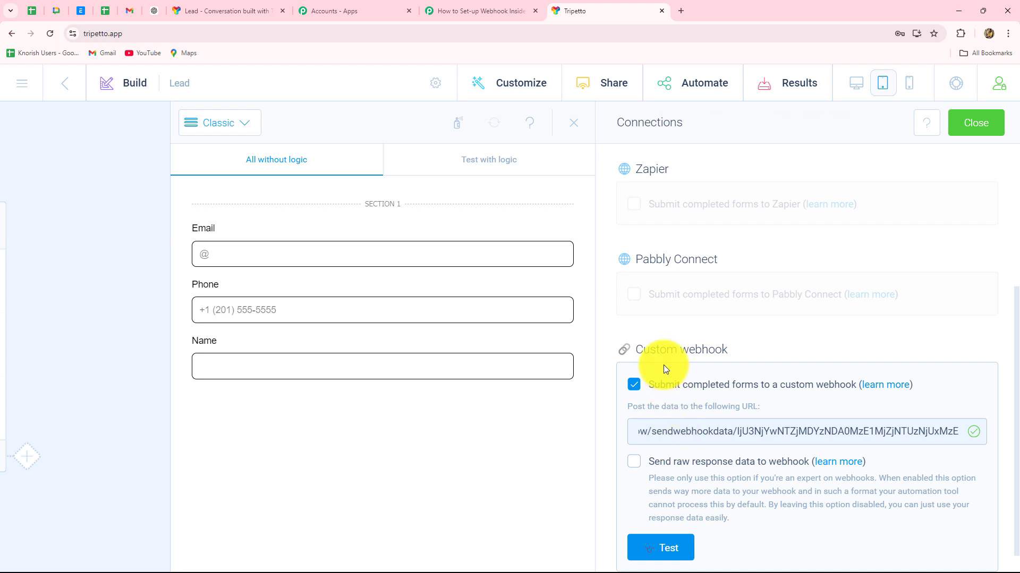
# Reopen Automate > Connections and run the webhook Test, which reports All good.
pyautogui.click(672, 84)
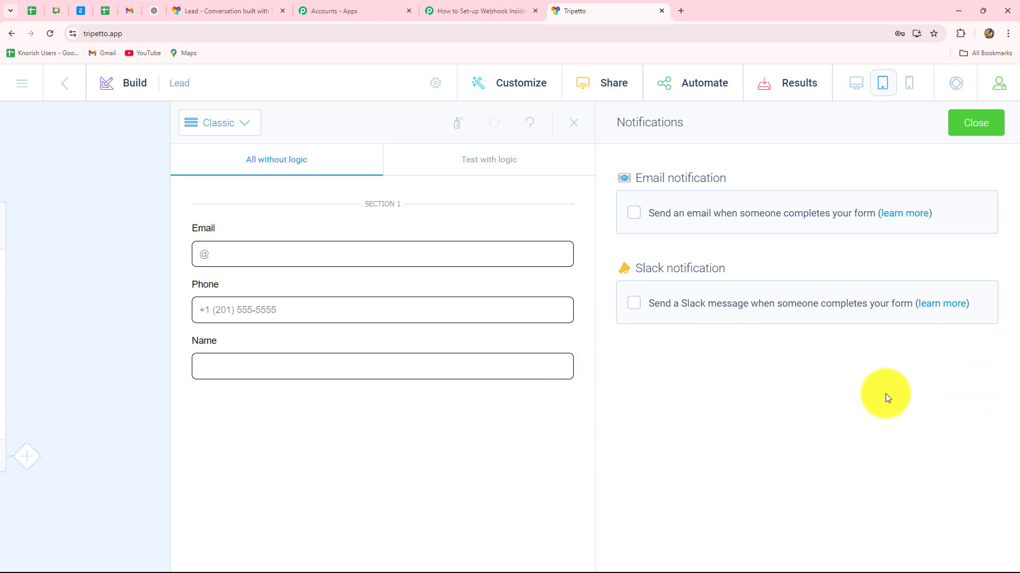
pyautogui.click(718, 77)
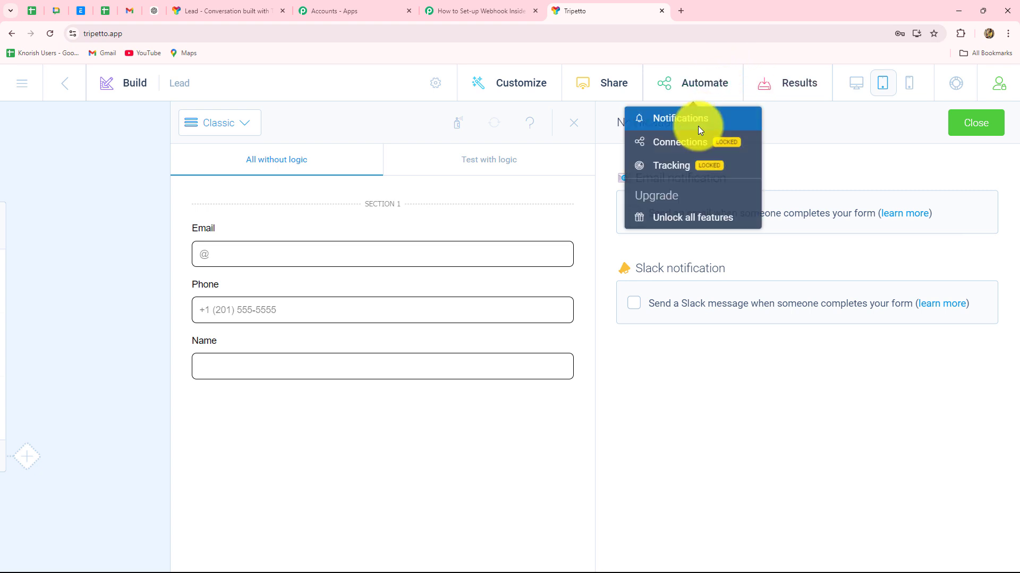
pyautogui.click(670, 150)
pyautogui.scroll(-5, 738, 425)
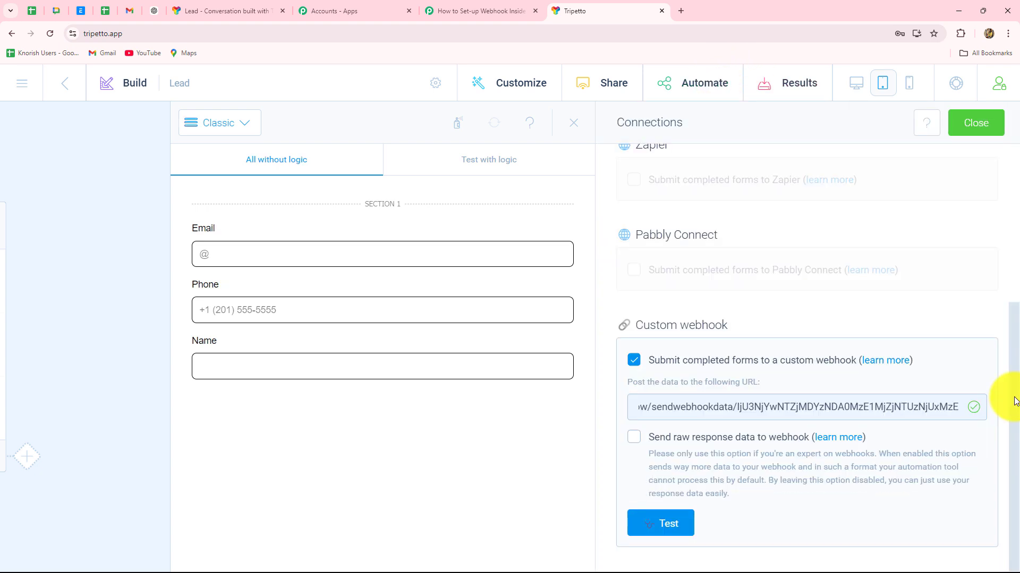
pyautogui.click(661, 521)
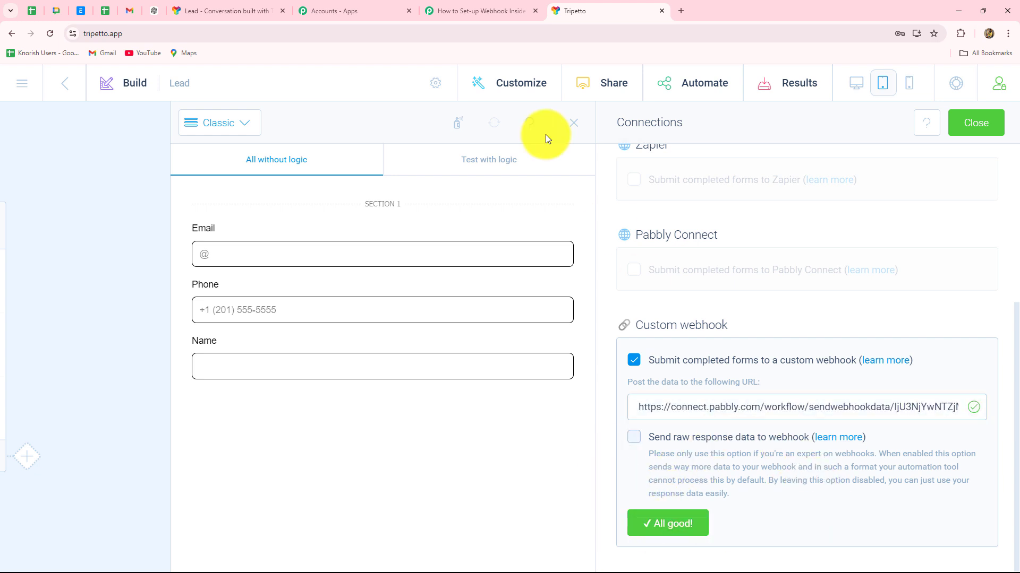
pyautogui.click(455, 7)
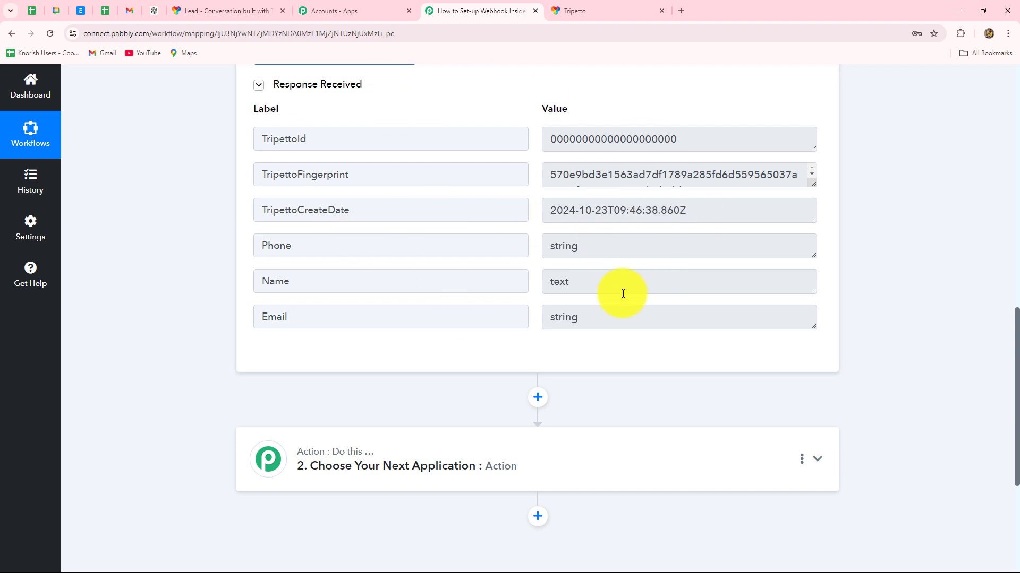
# Re-capture the webhook response in the Pabbly trigger so it waits for a new submission.
pyautogui.click(562, 12)
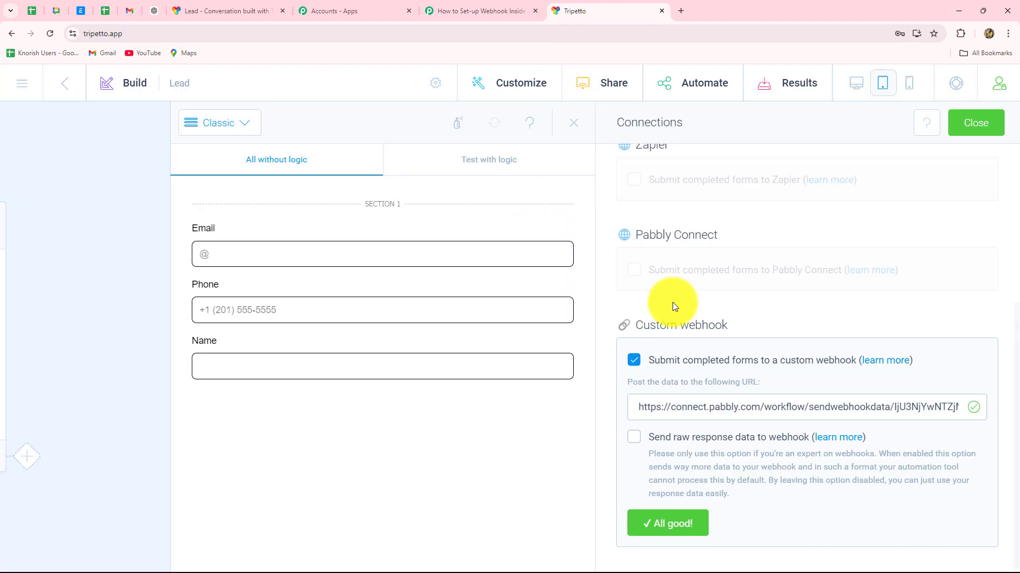
pyautogui.click(481, 11)
pyautogui.scroll(8, 932, 311)
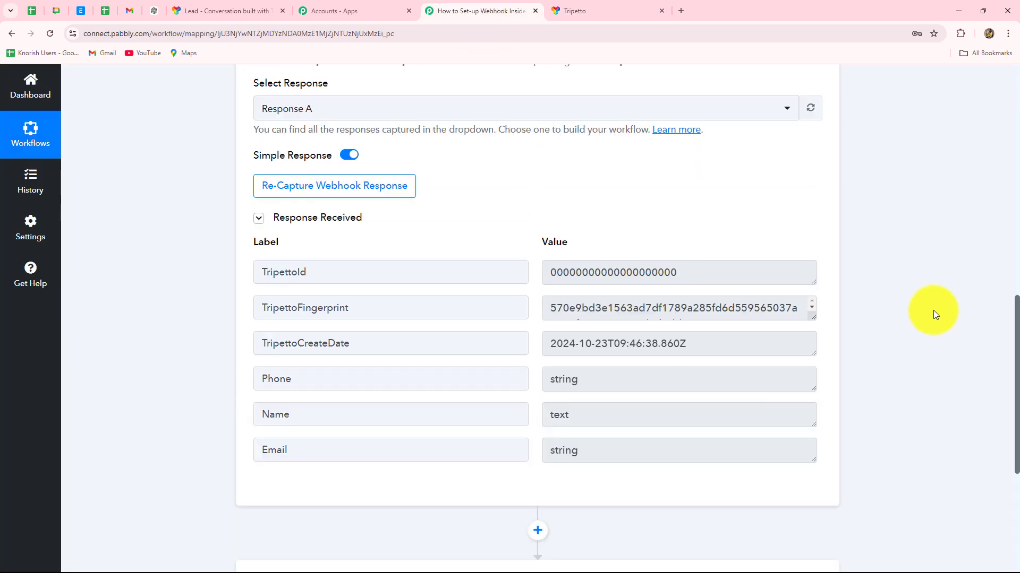
pyautogui.scroll(-7, 933, 310)
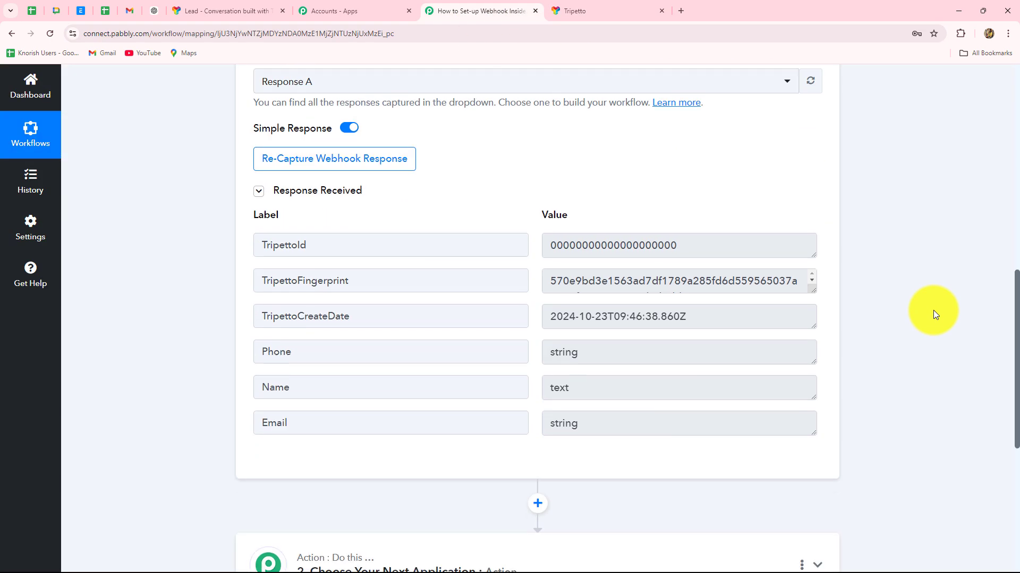
pyautogui.click(263, 159)
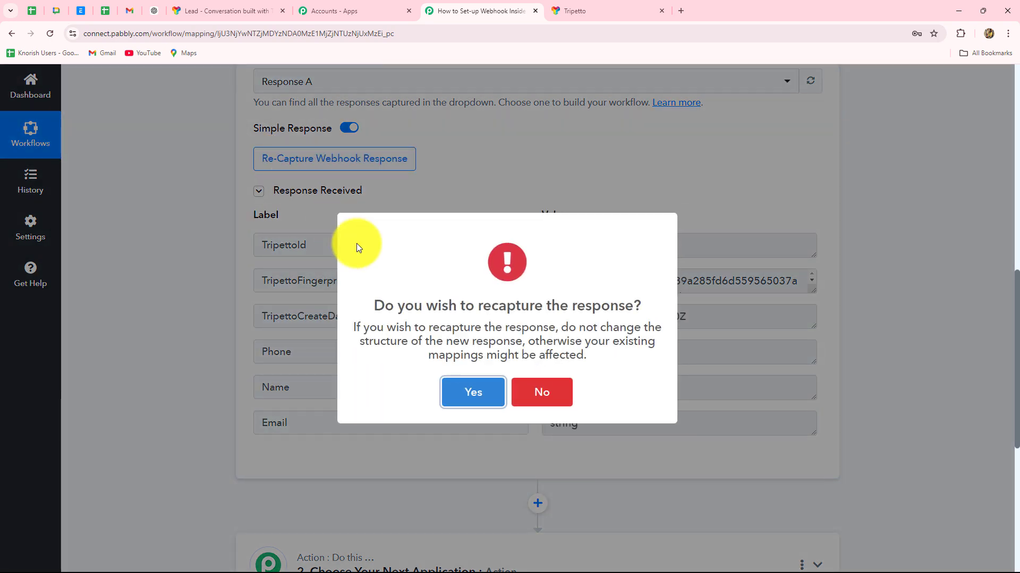
pyautogui.click(471, 393)
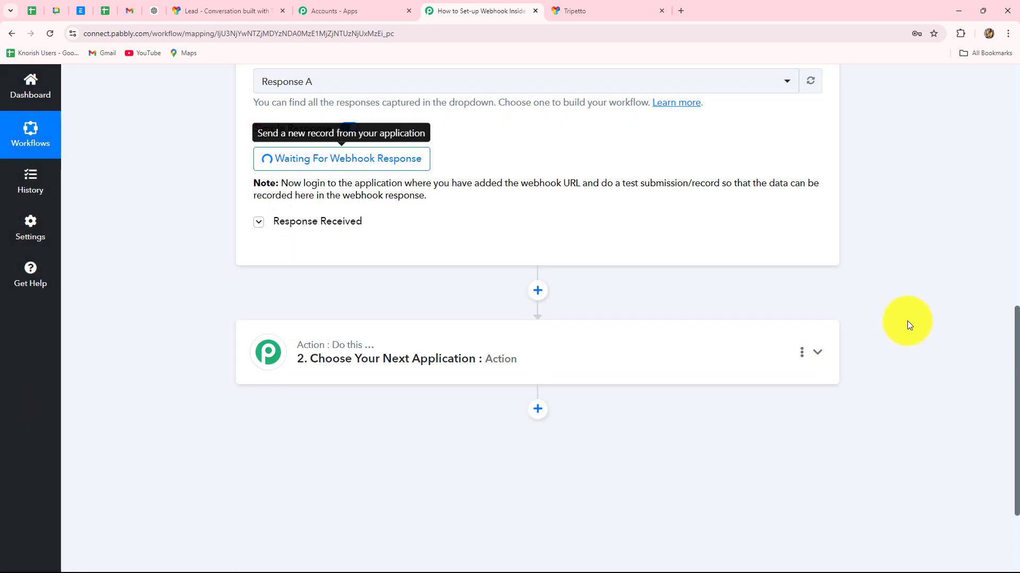
# Read the note about making a test submission, then bring up the live Lead form.
pyautogui.scroll(3, 553, 266)
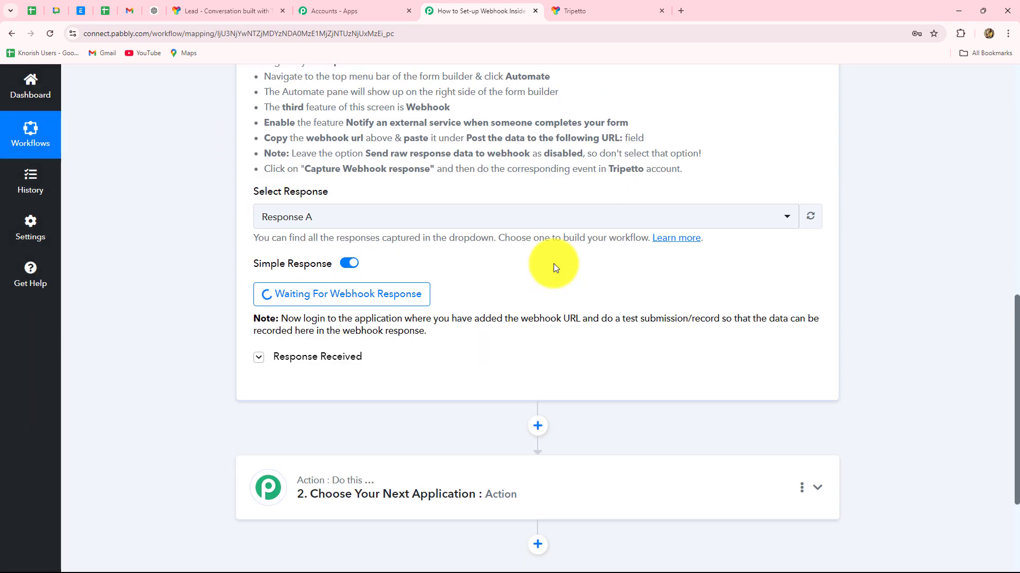
pyautogui.moveTo(326, 343); pyautogui.dragTo(455, 365)
pyautogui.click(476, 367)
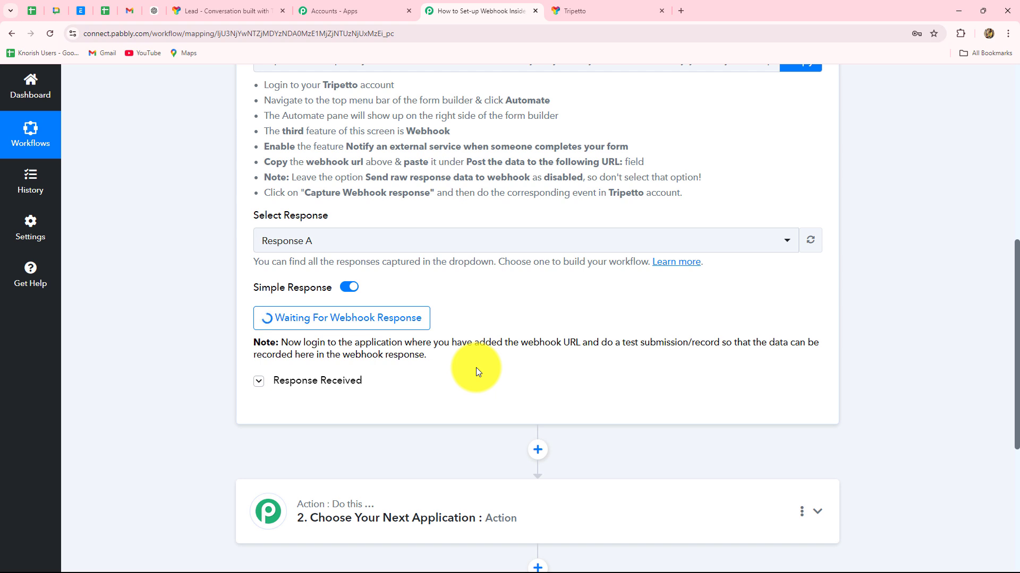
pyautogui.click(236, 10)
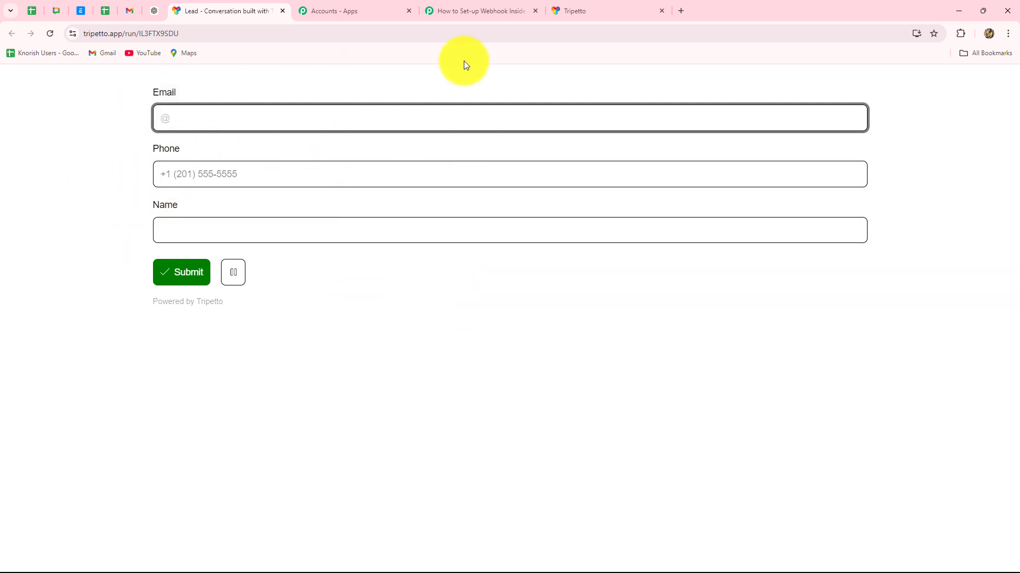
# Fill the Lead form's Email field from the browser's saved suggestions.
pyautogui.click(440, 11)
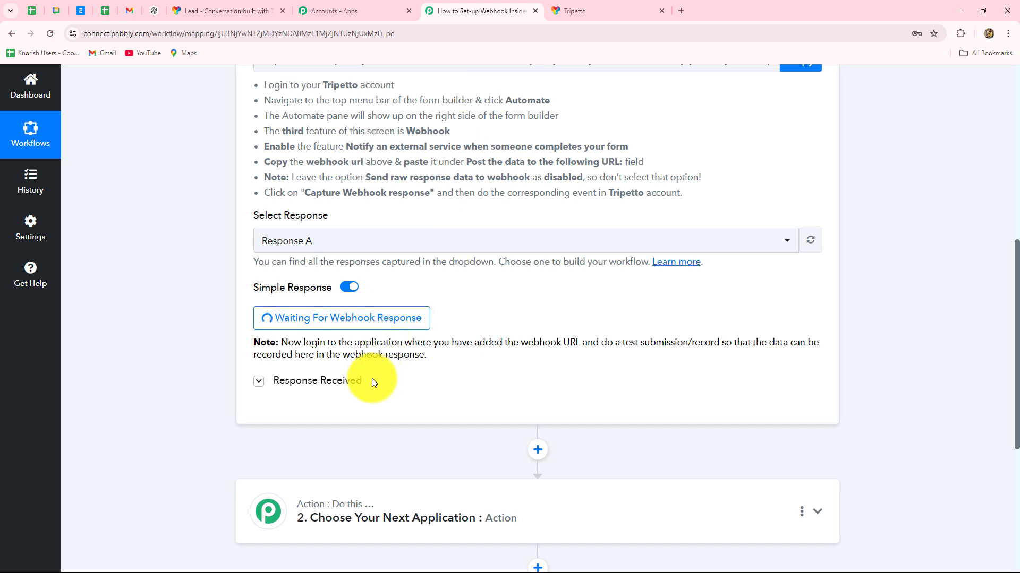
pyautogui.click(237, 11)
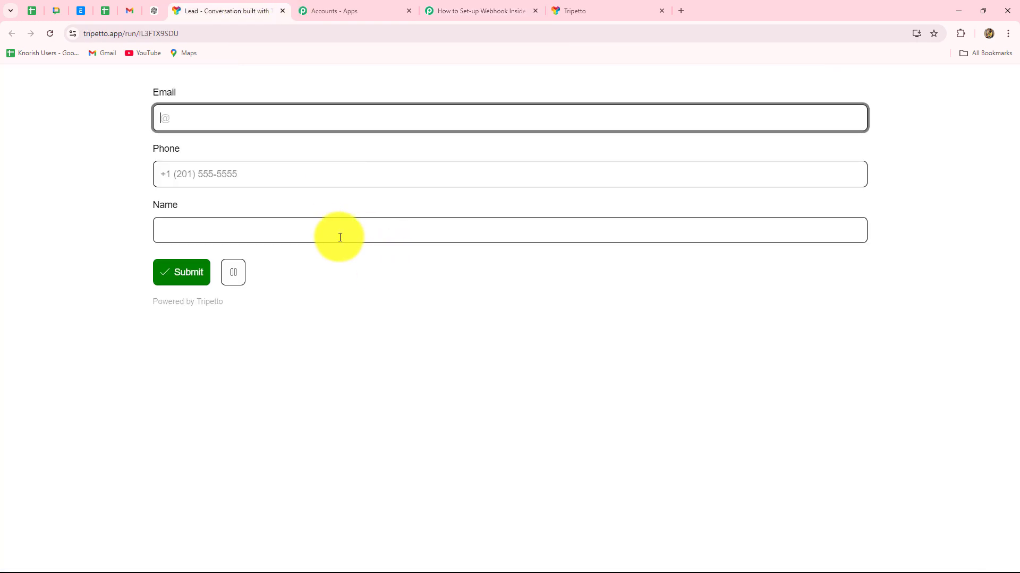
pyautogui.click(181, 126)
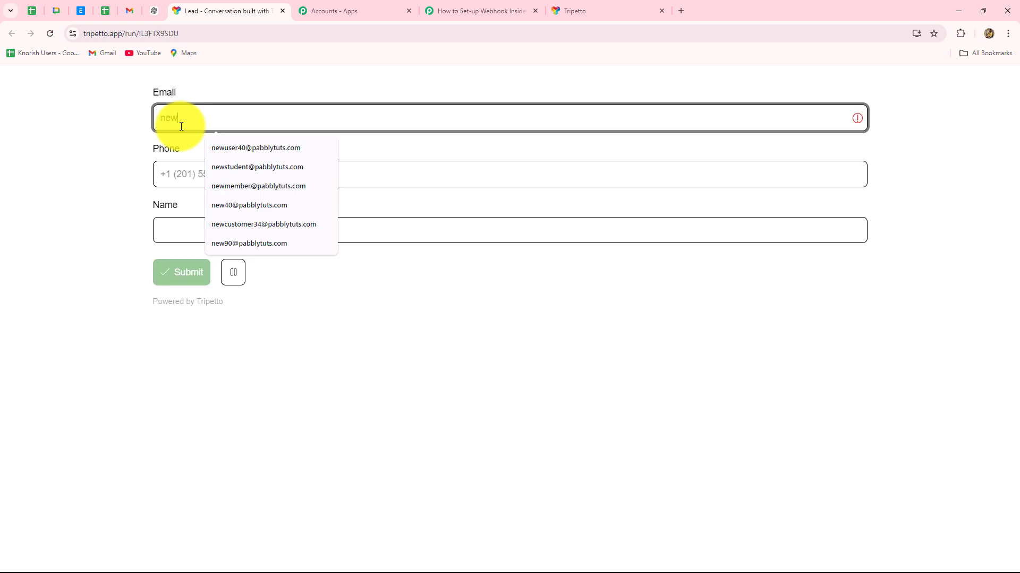
pyautogui.press('Down')
pyautogui.press('Return')
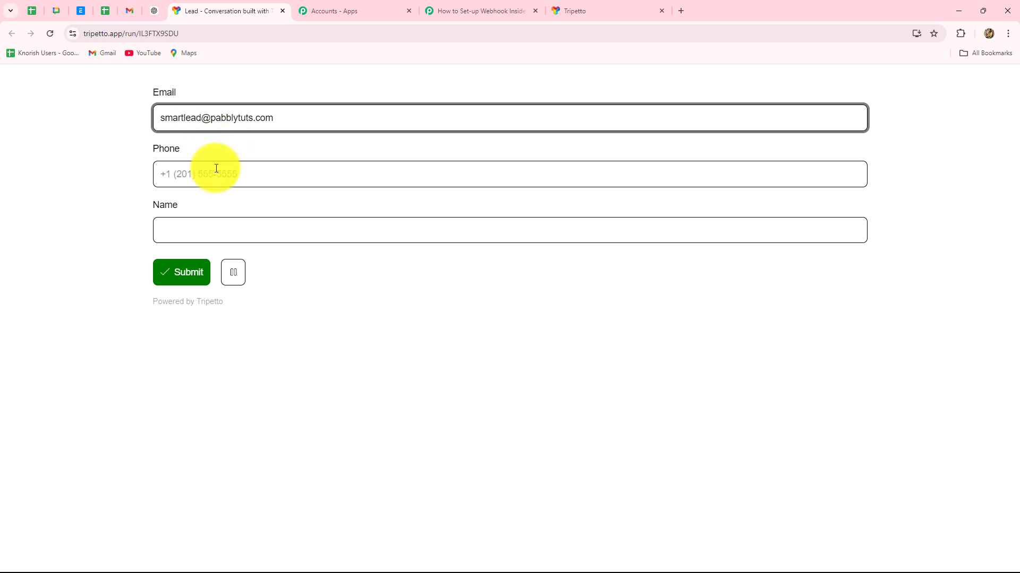
# Enter a test phone number and the name 'Smart Lead', then submit the form.
pyautogui.click(211, 177)
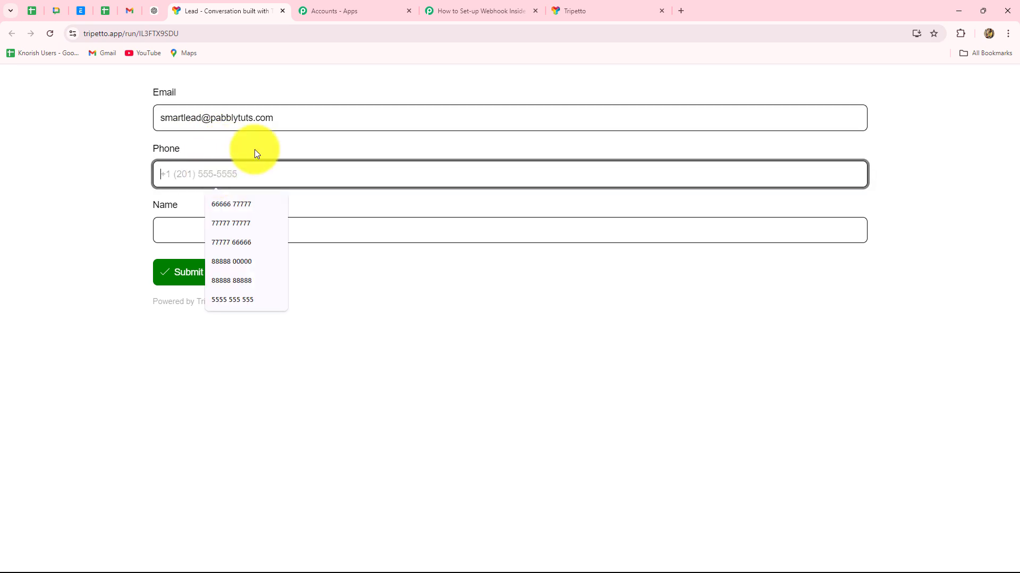
pyautogui.write('8989898989')
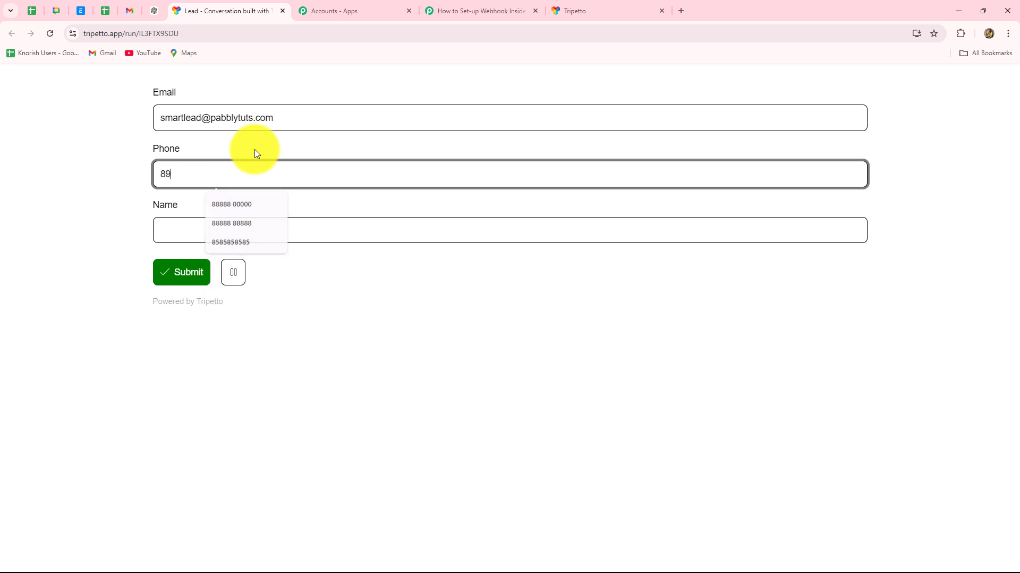
pyautogui.click(192, 225)
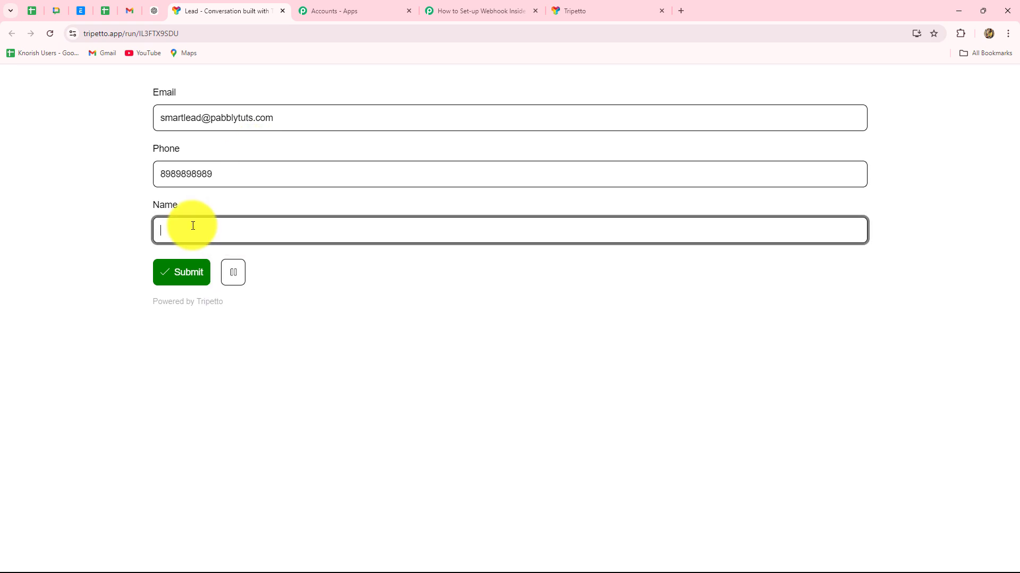
pyautogui.press('capslock')
pyautogui.press('capslock')
pyautogui.write('Smart')
pyautogui.press('capslock')
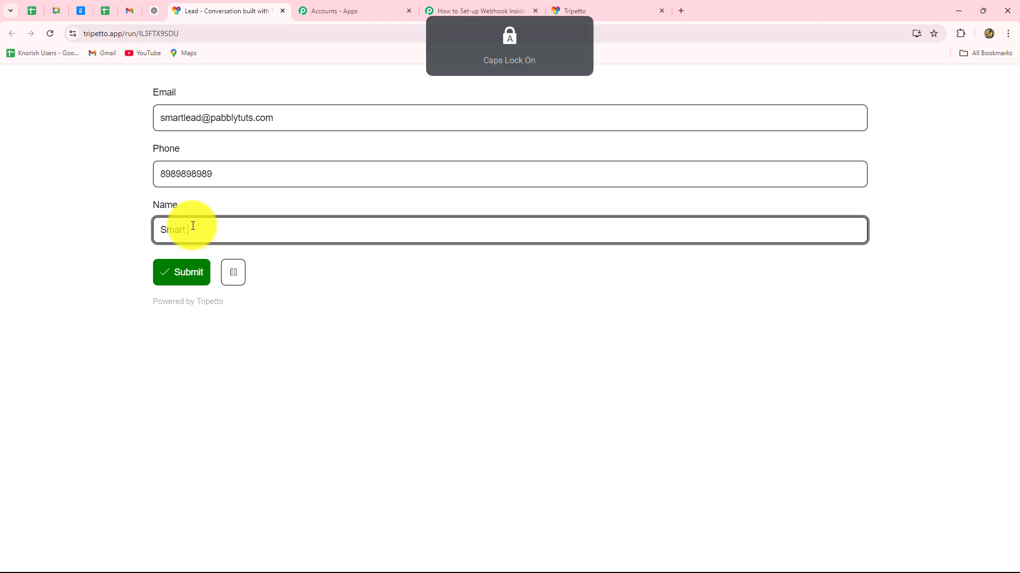
pyautogui.write('Lead')
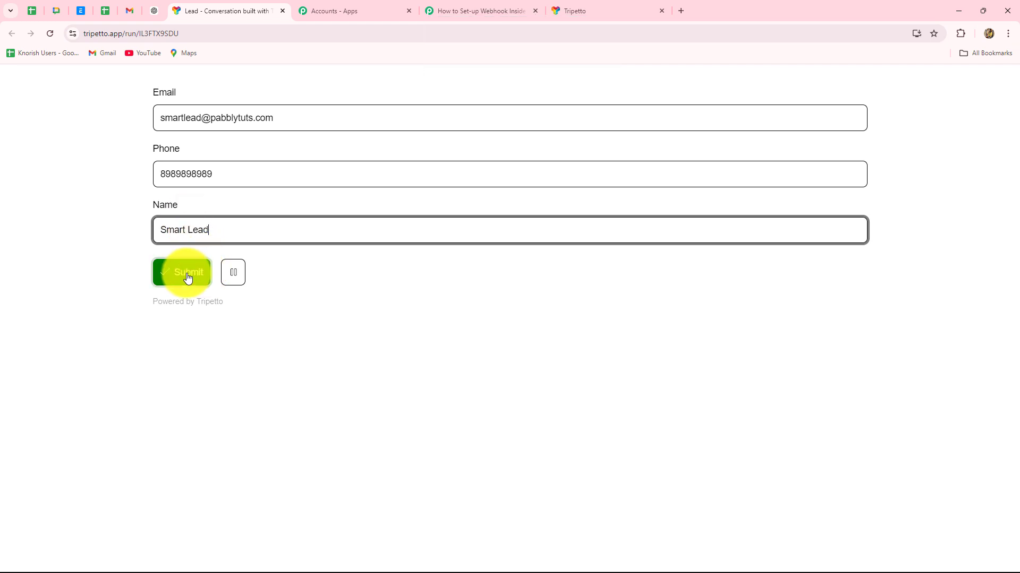
pyautogui.click(188, 277)
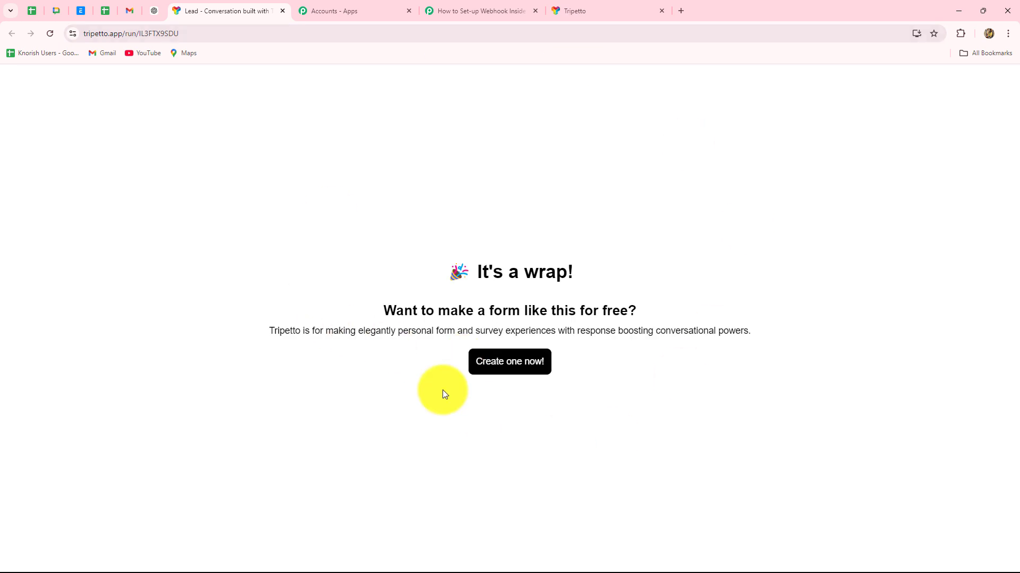
# Review the captured TripettoId, TripettoFingerprint and TripettoCreateDate values in Response B.
pyautogui.click(452, 6)
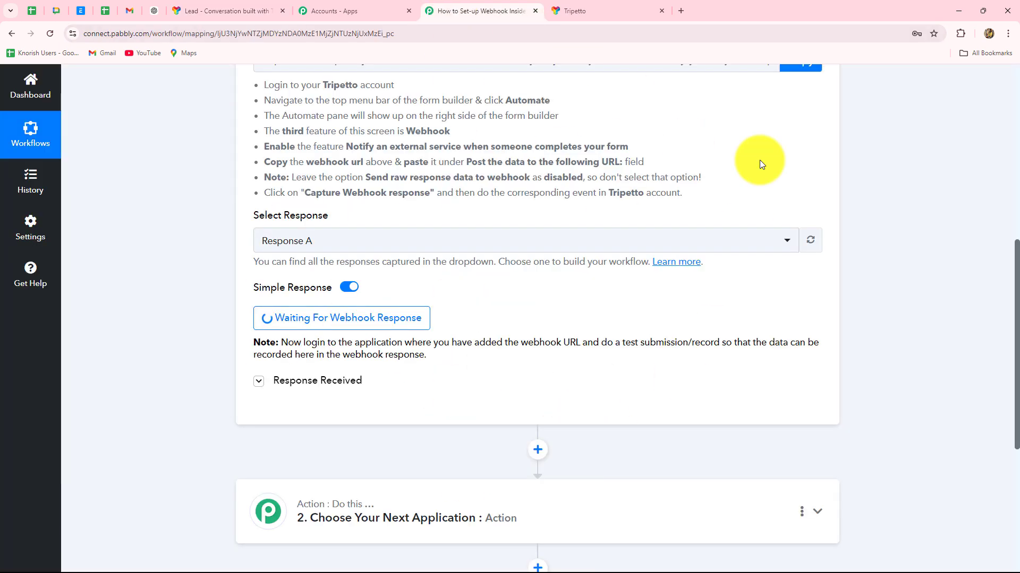
pyautogui.scroll(-2, 948, 242)
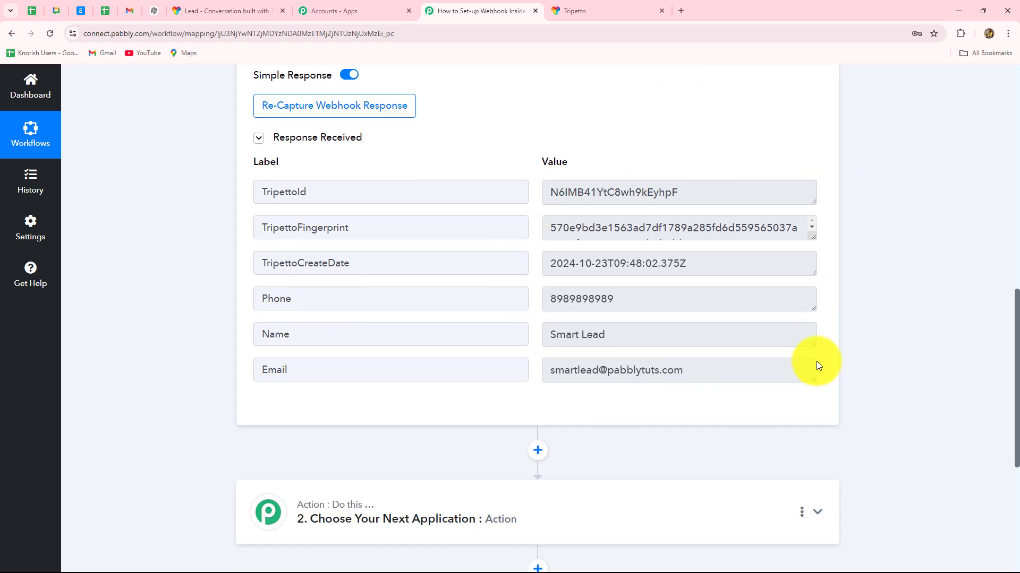
pyautogui.doubleClick(694, 192)
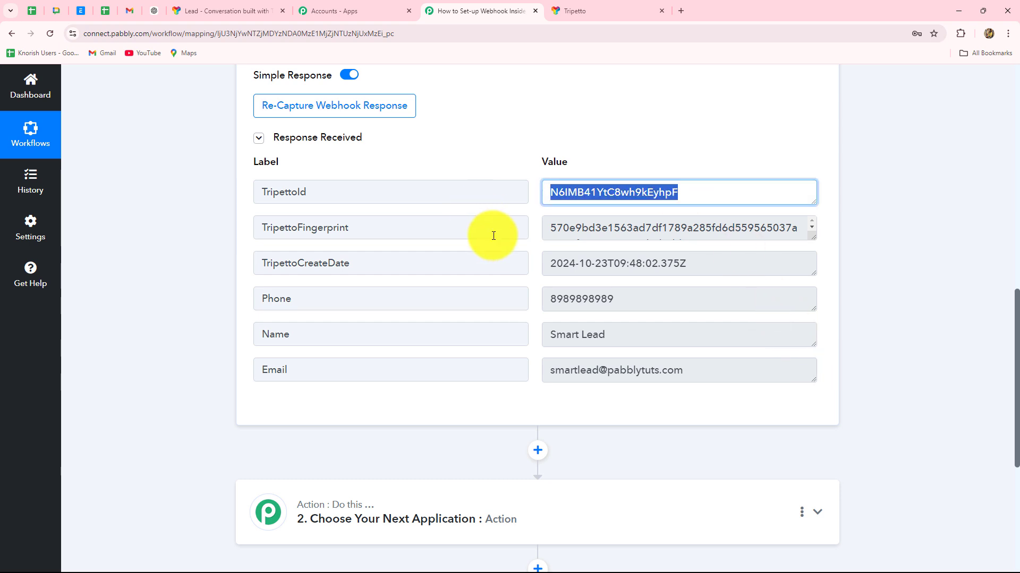
pyautogui.doubleClick(551, 235)
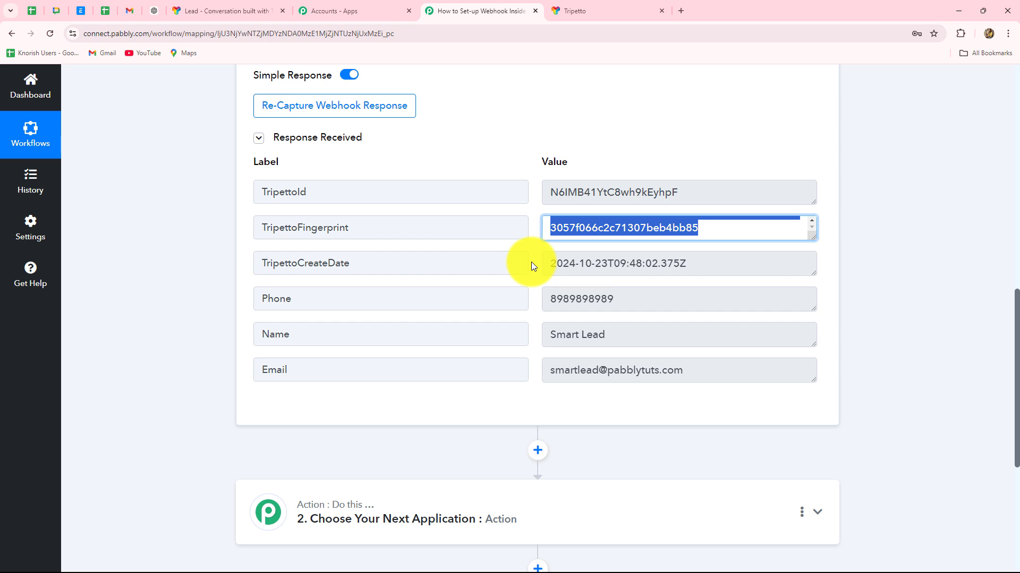
pyautogui.doubleClick(655, 262)
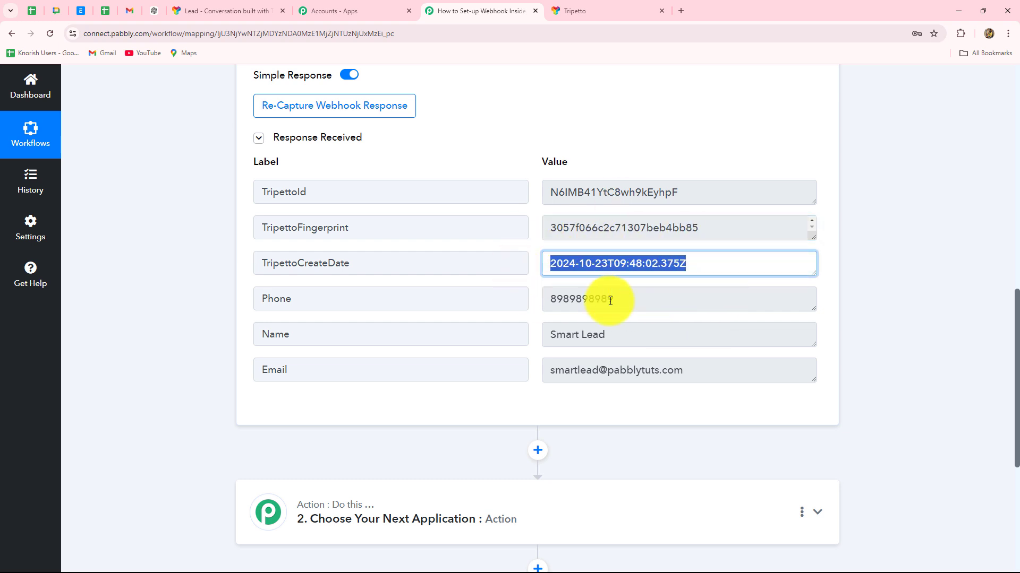
pyautogui.click(644, 190)
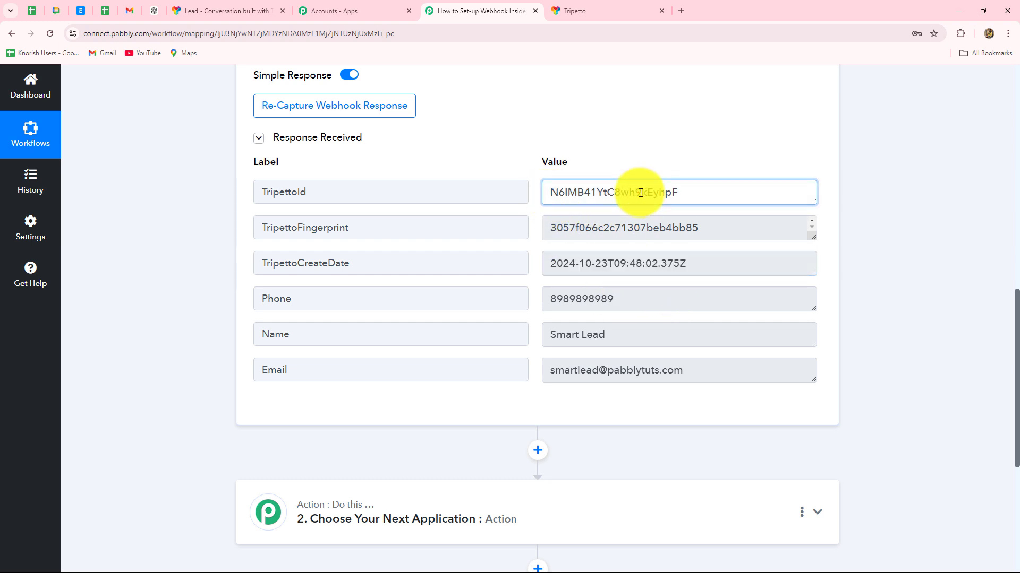
pyautogui.doubleClick(581, 199)
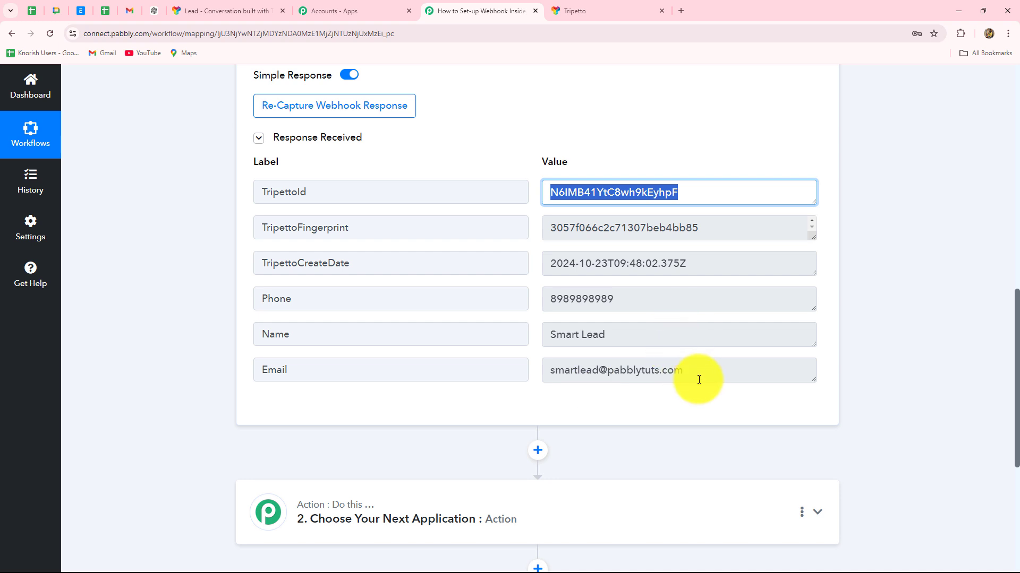
# Check the captured Phone, Name and Email values from the test submission.
pyautogui.click(683, 296)
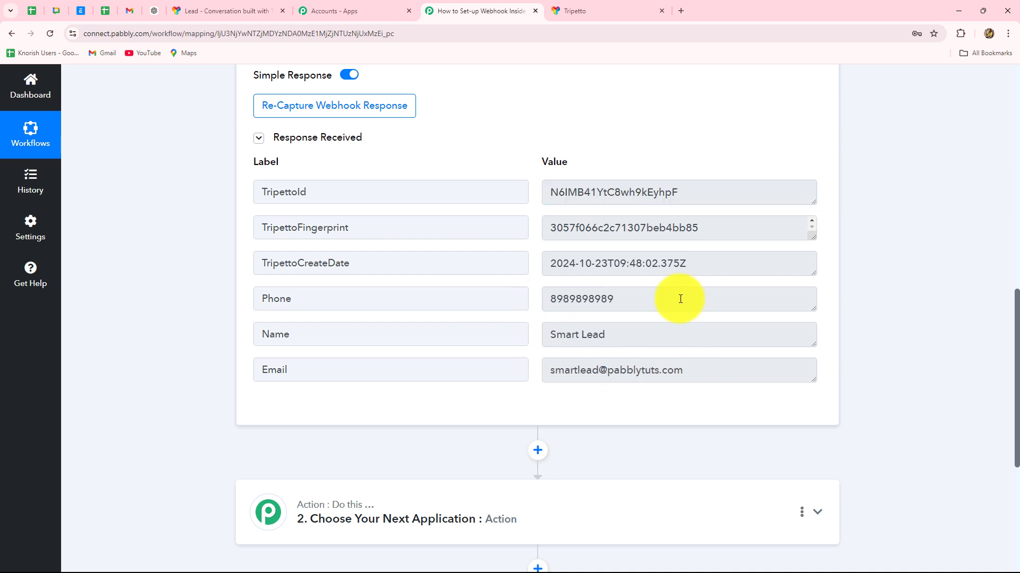
pyautogui.doubleClick(682, 296)
pyautogui.click(545, 338)
pyautogui.click(750, 371)
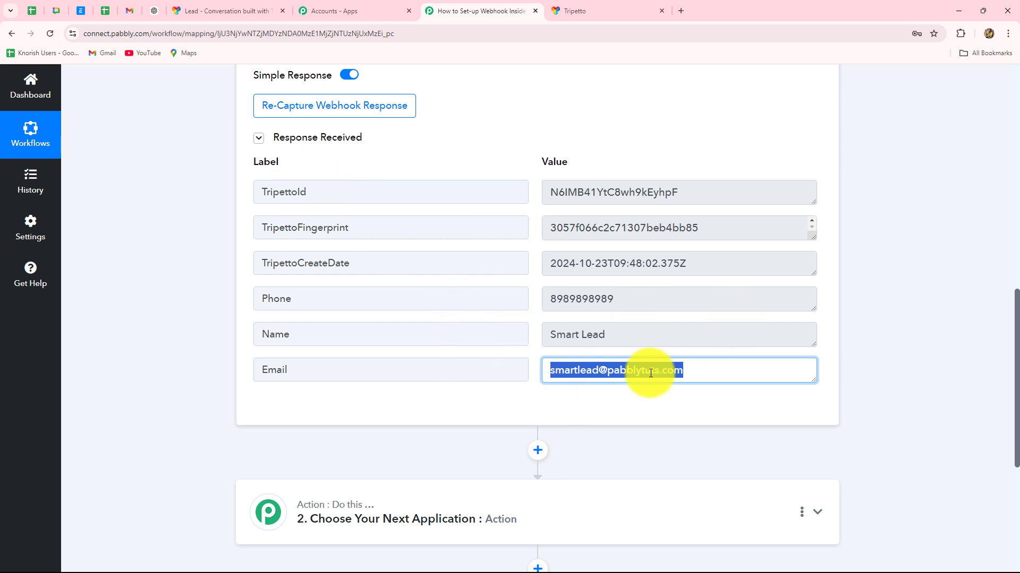
pyautogui.click(635, 334)
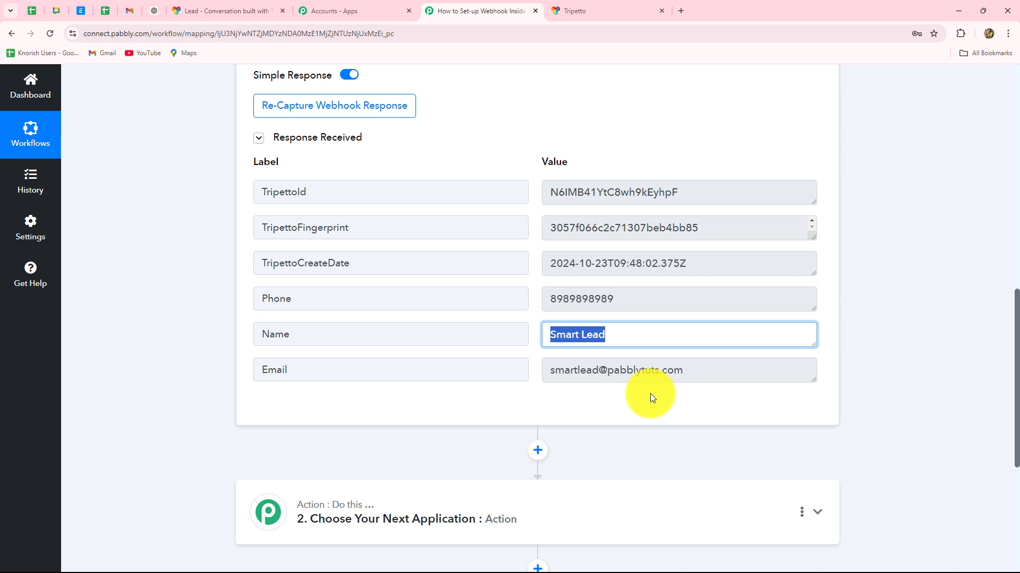
pyautogui.click(731, 376)
pyautogui.click(632, 299)
pyautogui.scroll(5, 941, 316)
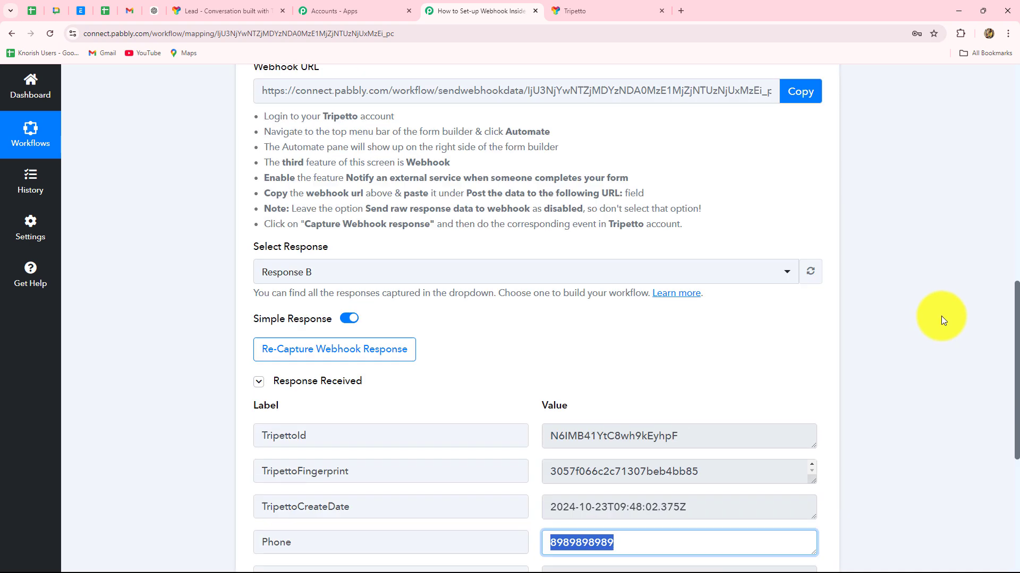
pyautogui.scroll(5, 941, 316)
# Collapse the Tripetto New Form Response trigger card.
pyautogui.click(820, 230)
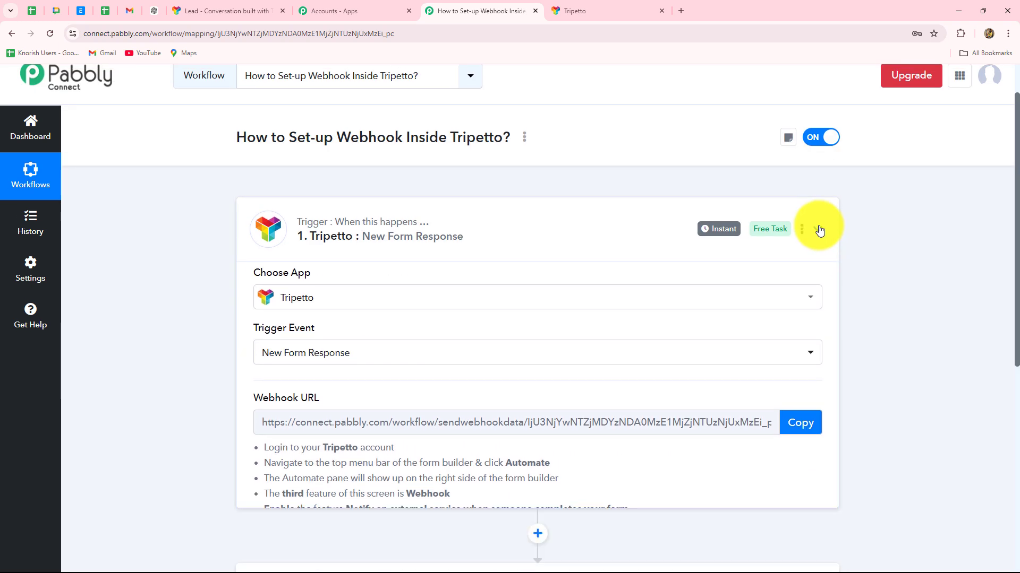